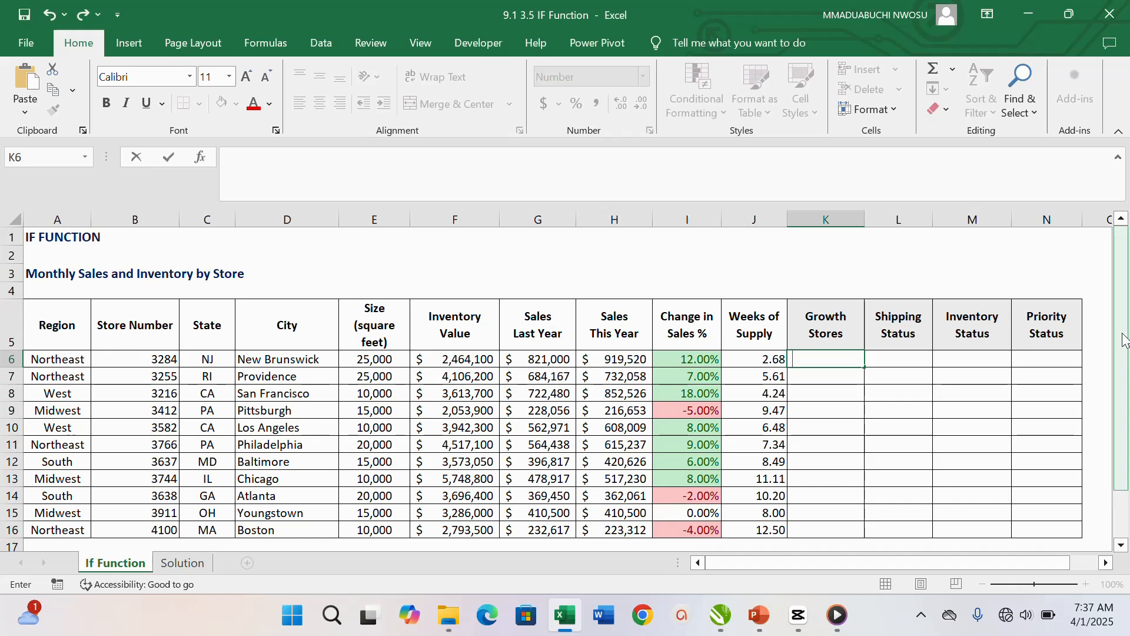
drag(1125, 348, 1128, 412)
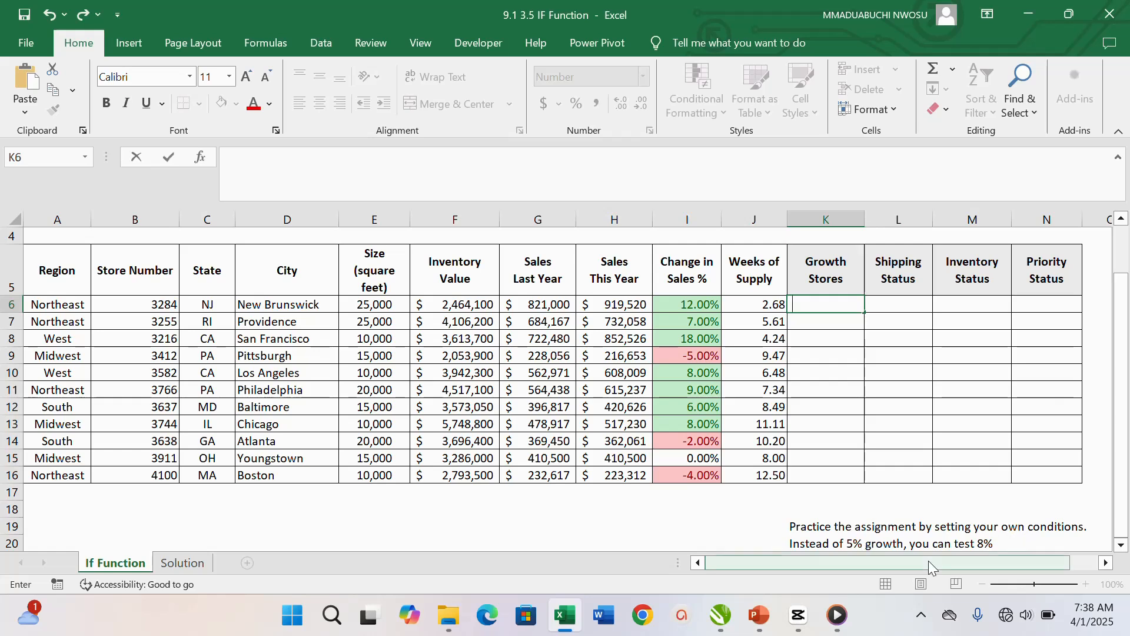
drag(1124, 306, 1125, 289)
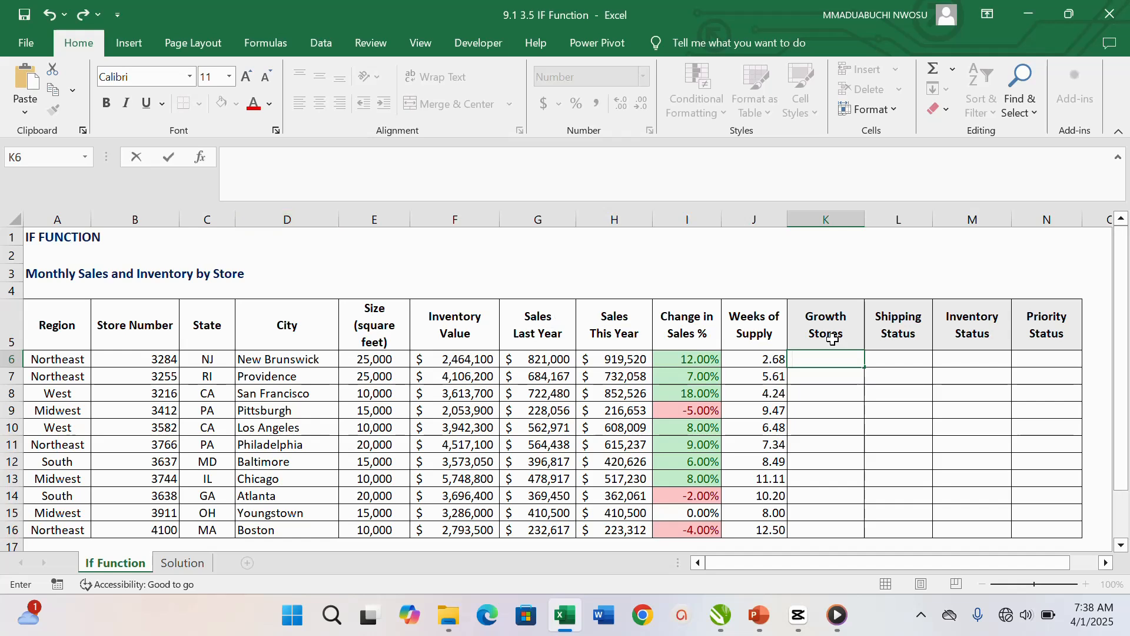
click(798, 359)
text(F)
key(BackSpace)
key(BackSpace)
text(IF()
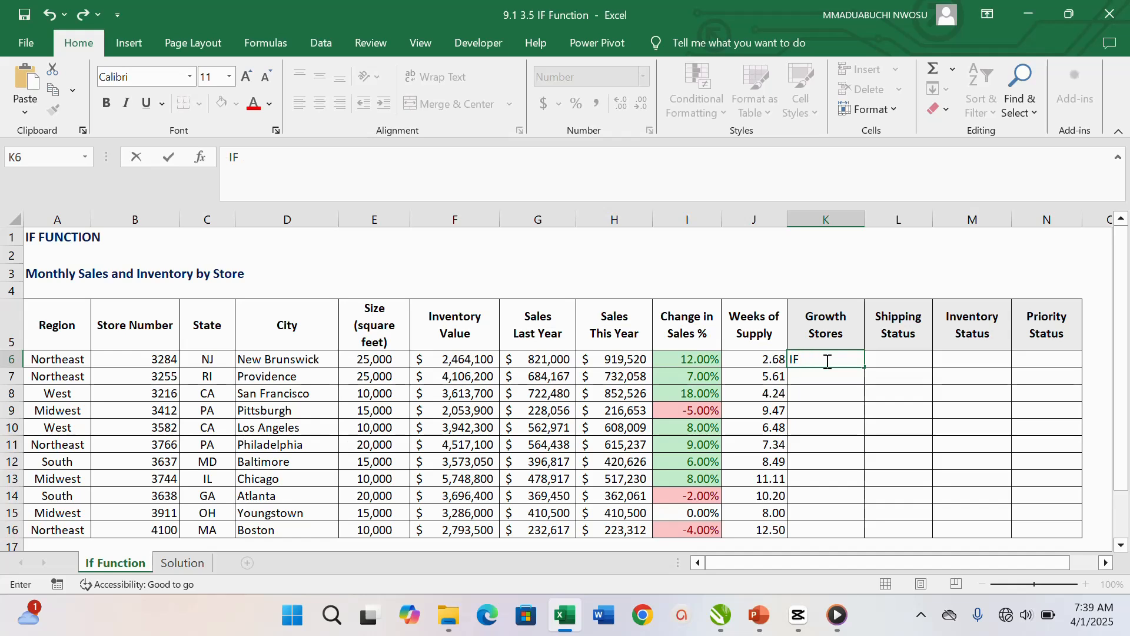
key(BackSpace)
key(BackSpace)
Start an IF formula in K6 under Growth Stores that tests whether I6 is greater than 5%.
text(=)
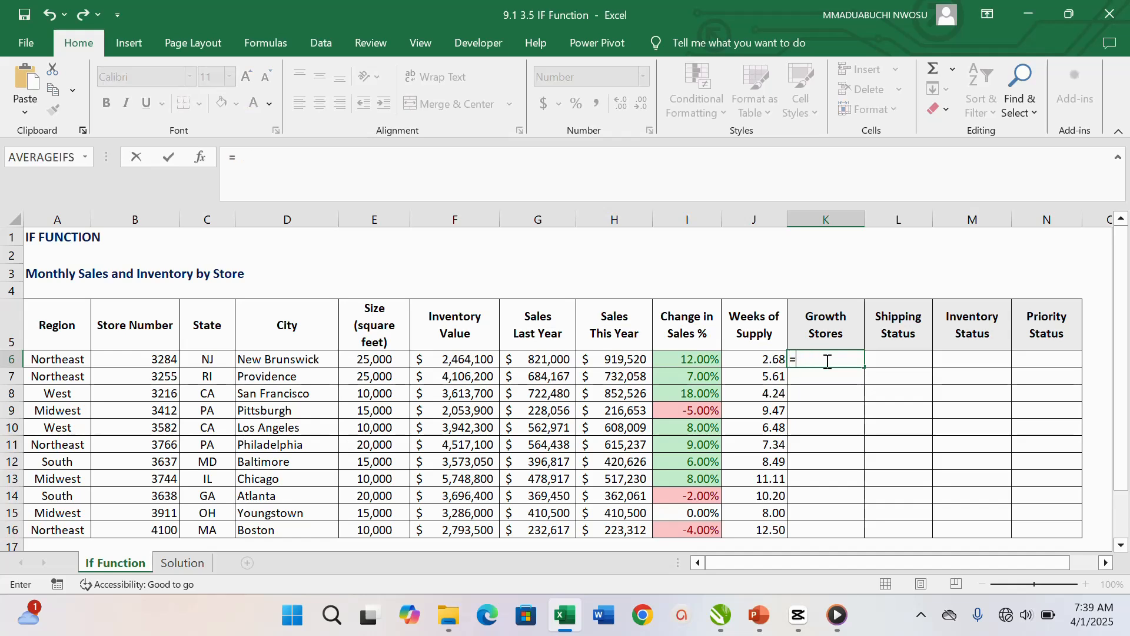
text(IF()
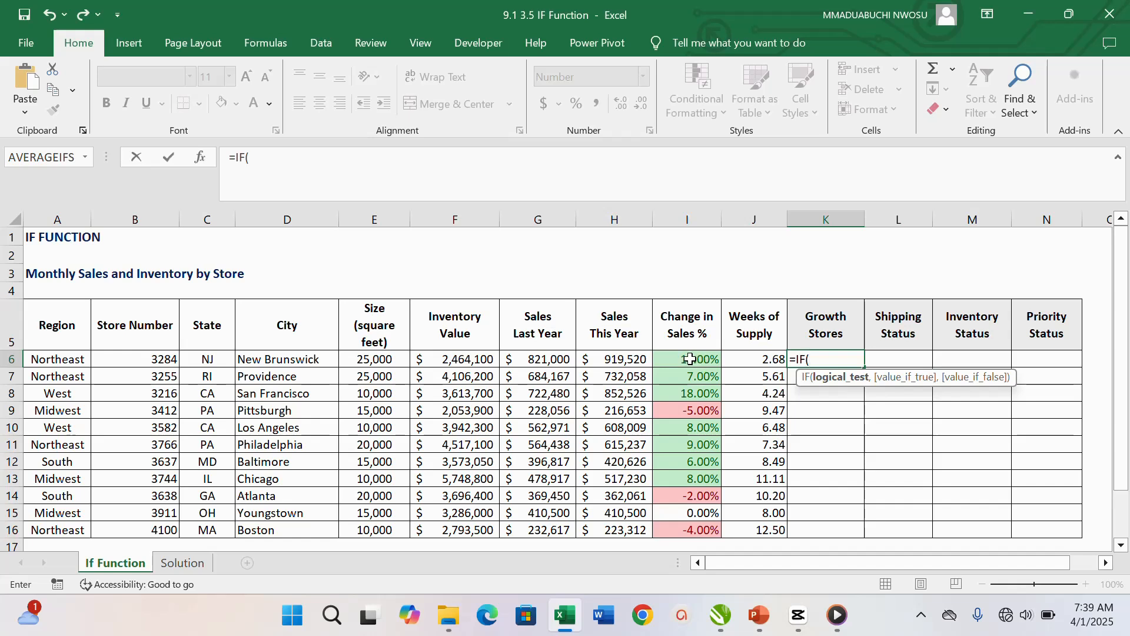
click(691, 360)
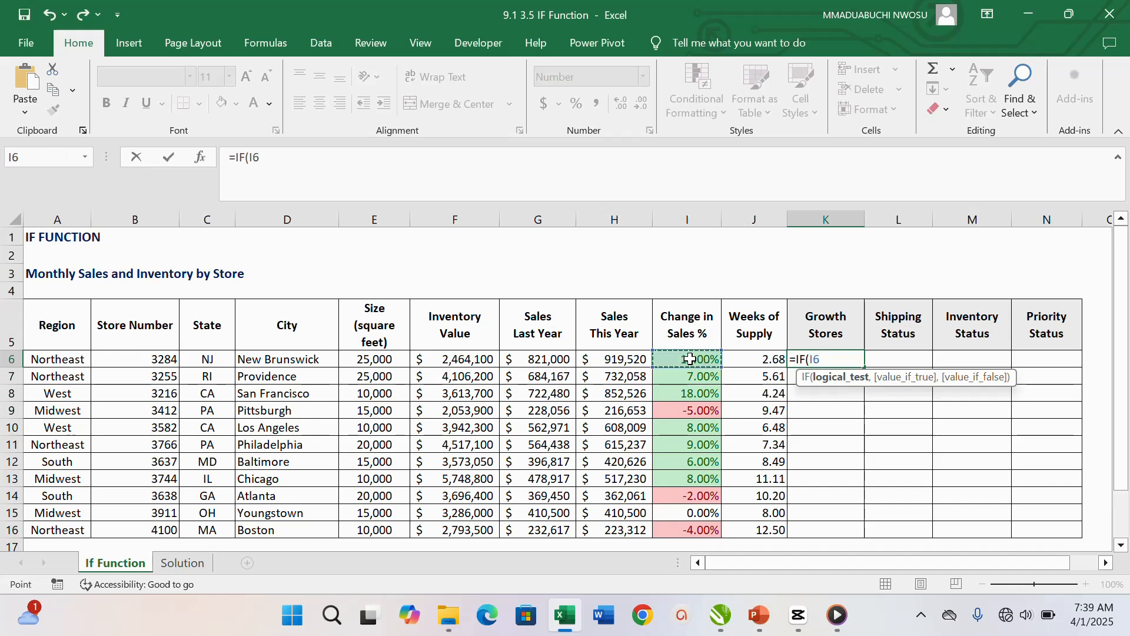
text(>)
text(5%,)
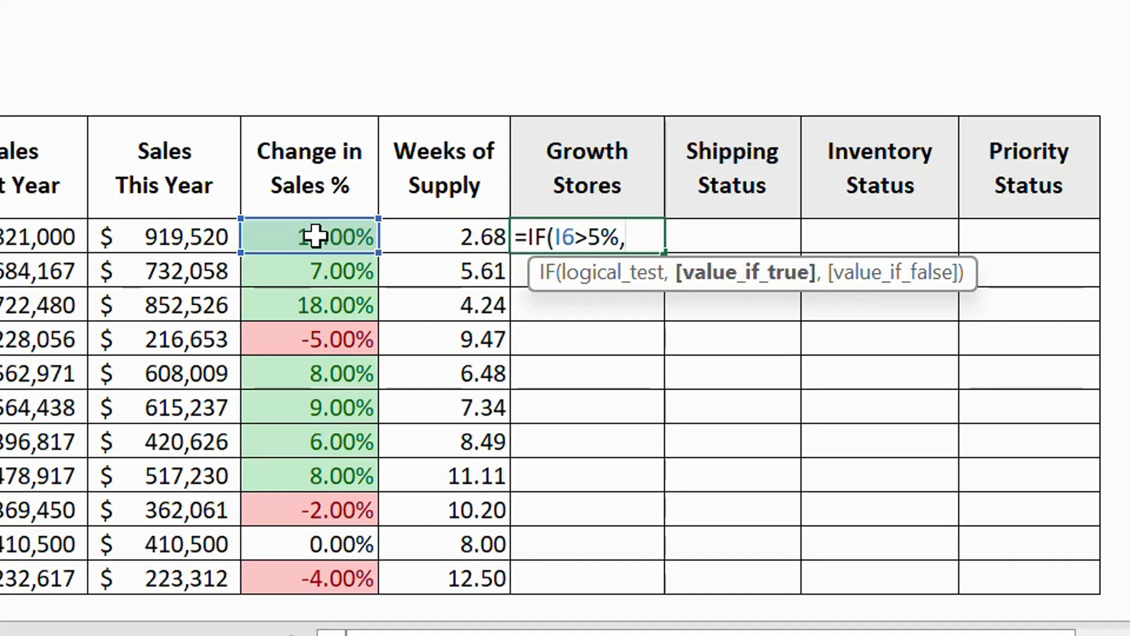
Complete the K6 formula so it returns "Growth" when true and an empty string "" when false.
text("")
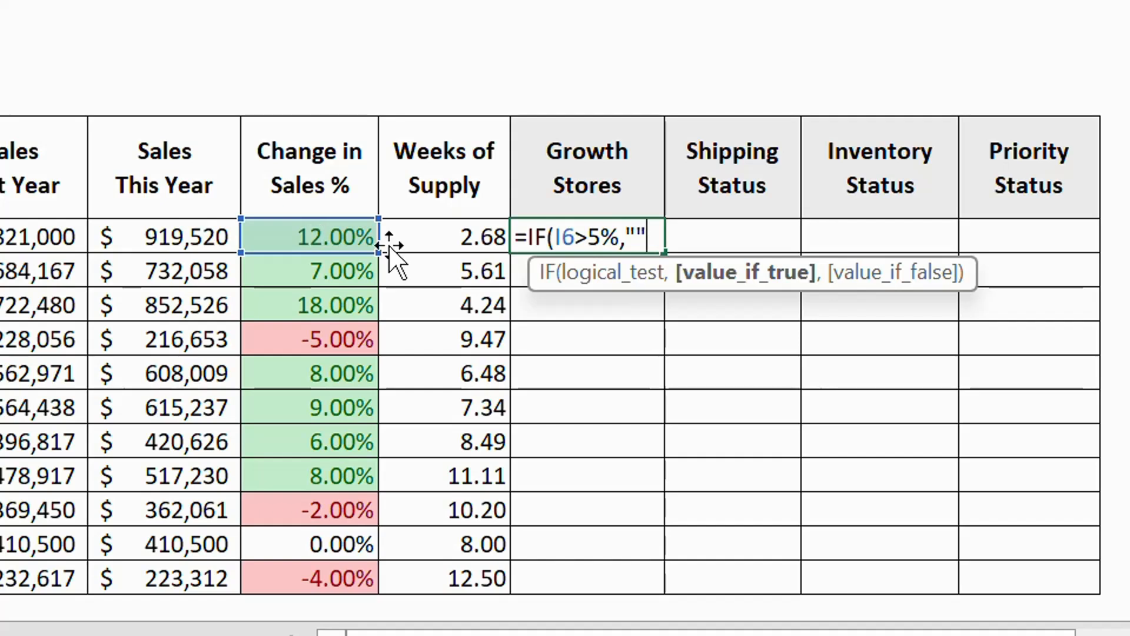
click(638, 238)
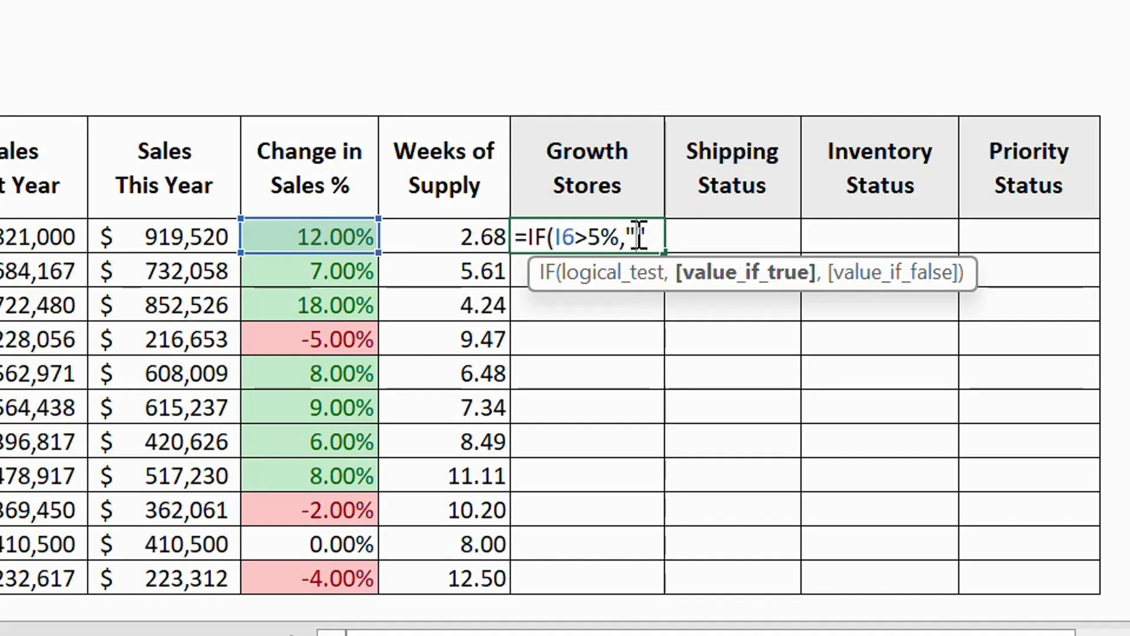
text(g)
key(BackSpace)
text(Gr)
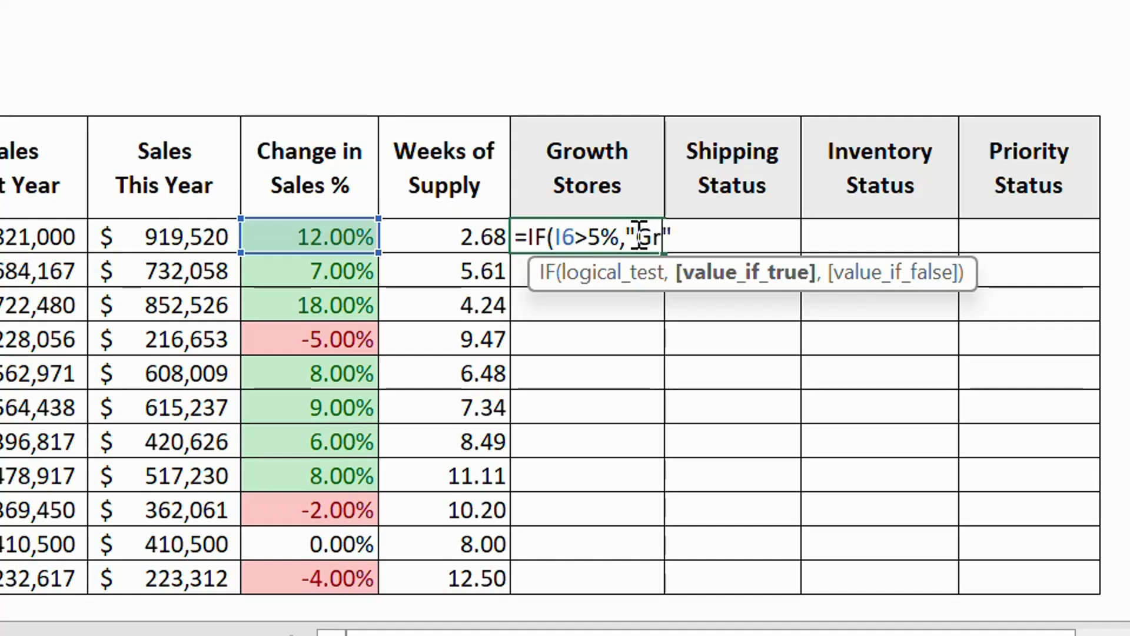
text(owth)
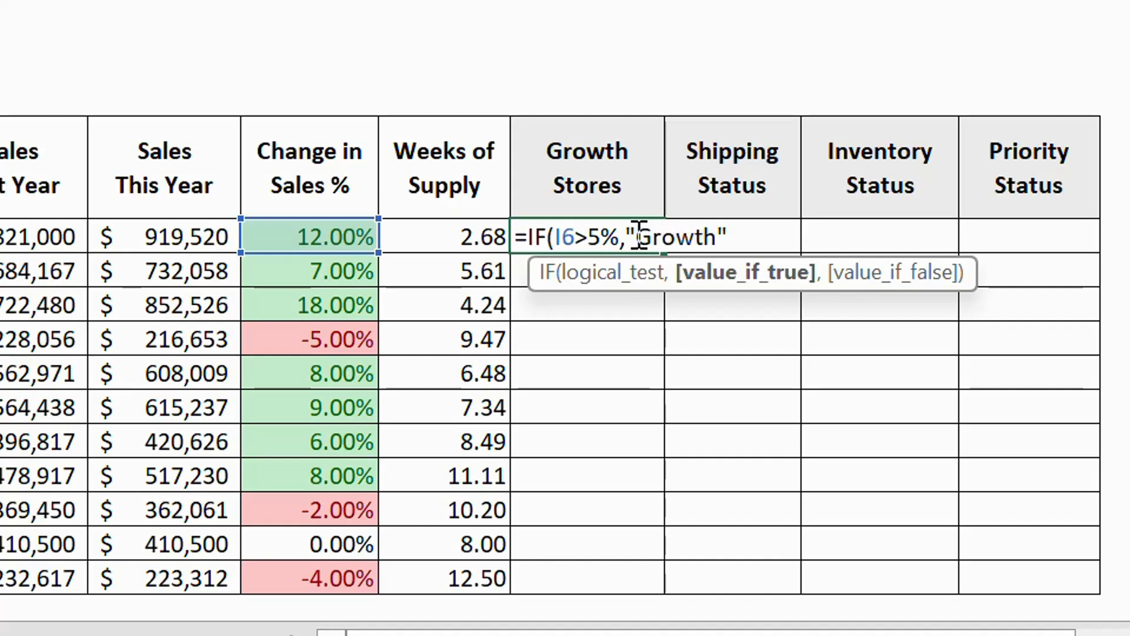
key(Right)
text(,)
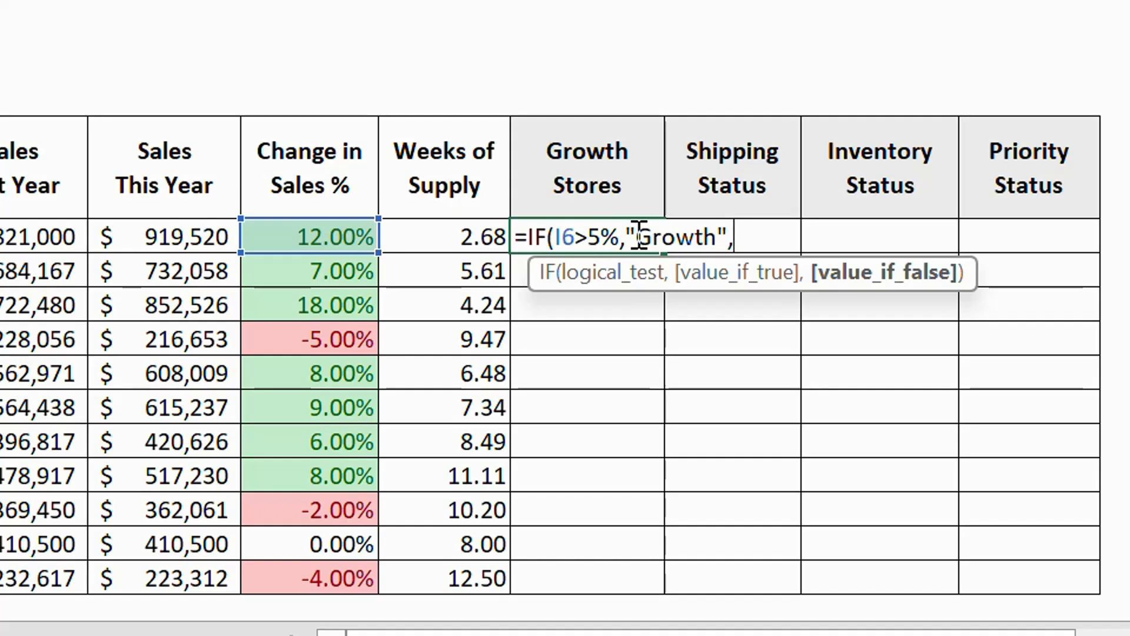
text(""))
key(Return)
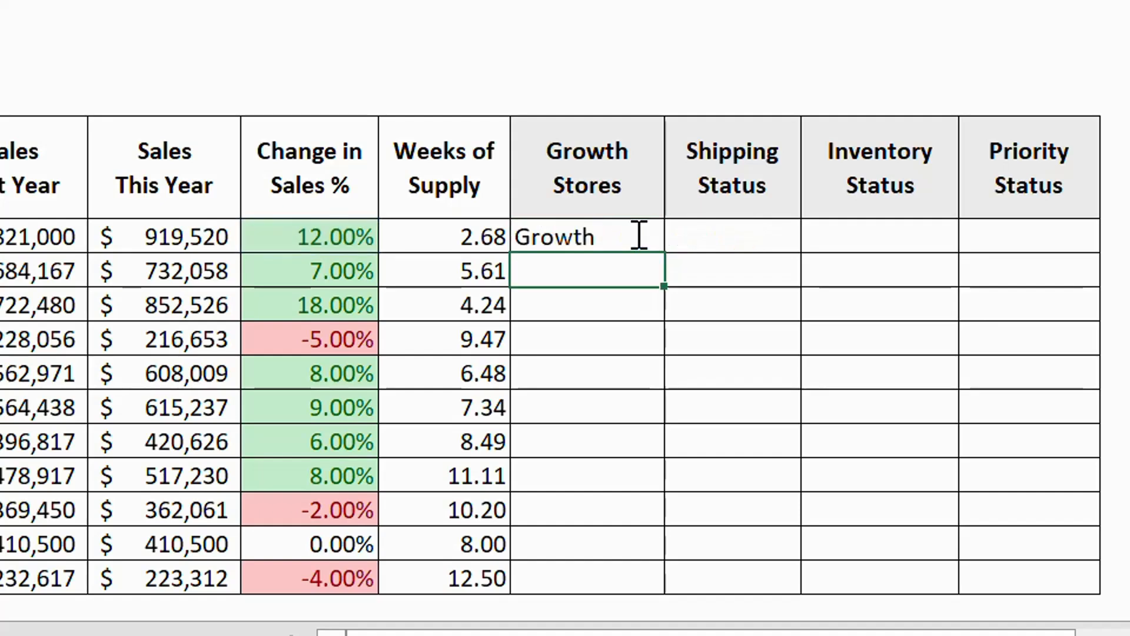
Search the Insert Function dialog for "if" and insert the IF function in cell K7.
click(596, 234)
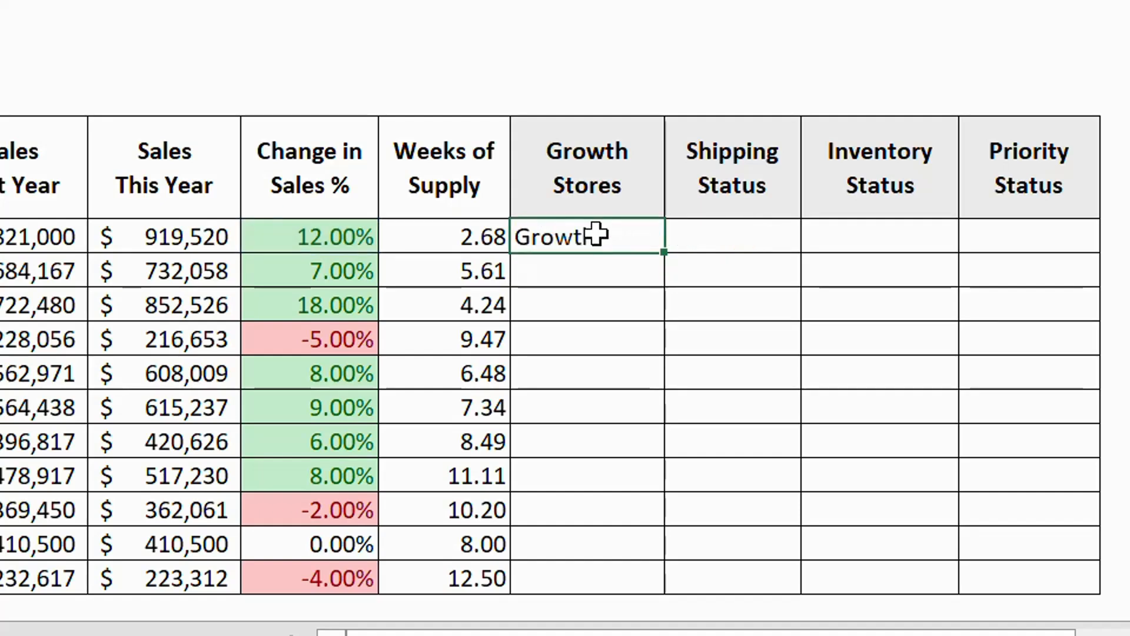
click(565, 270)
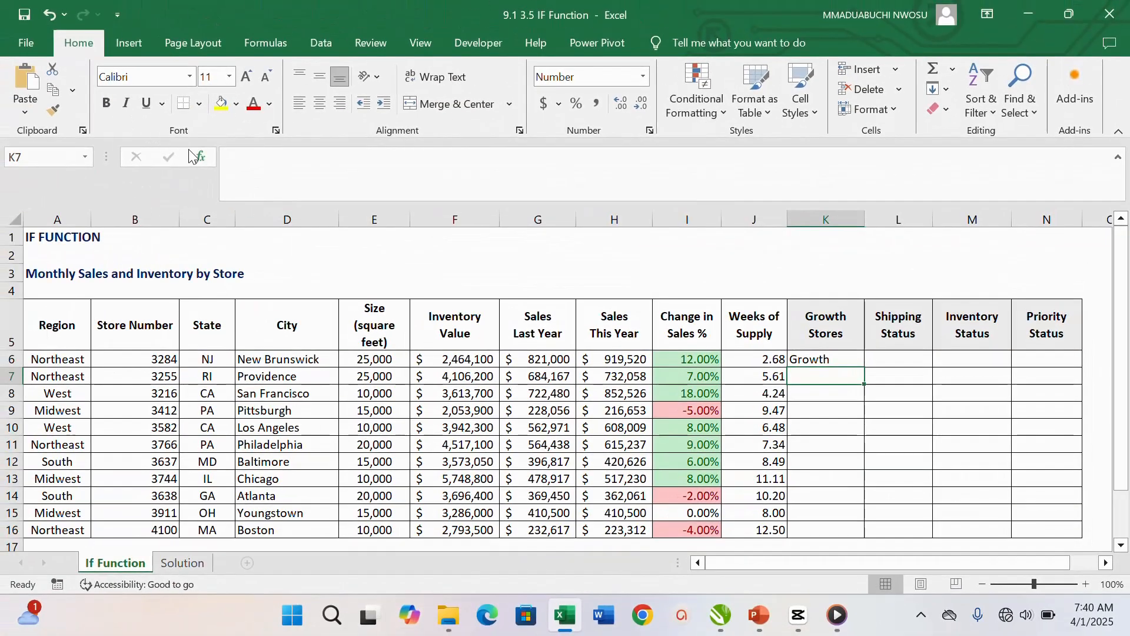
click(198, 156)
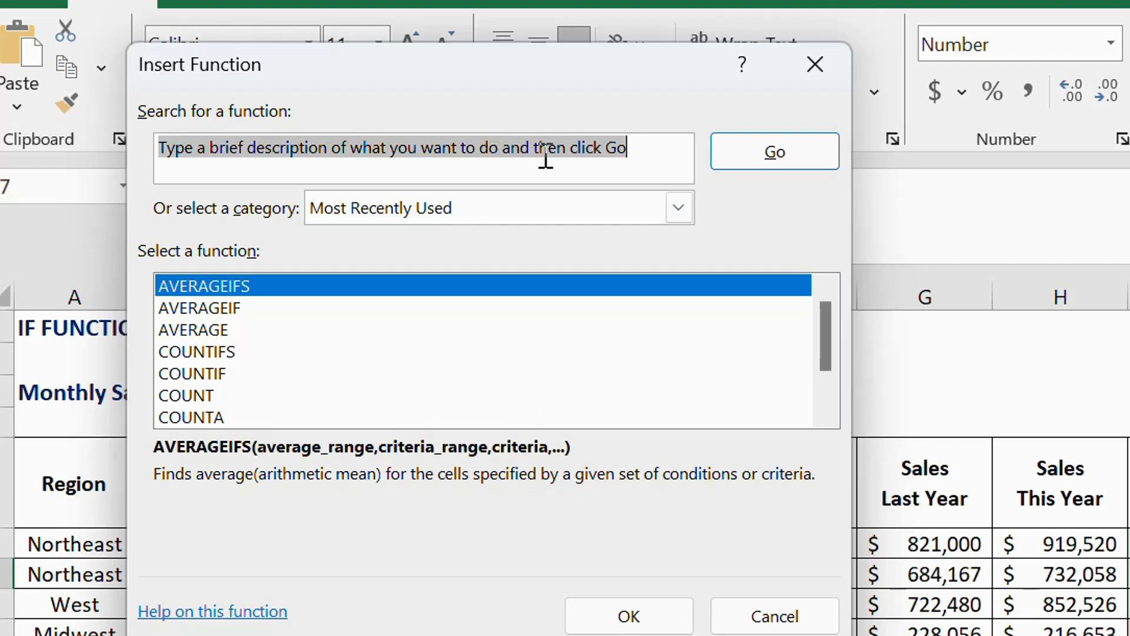
text(if)
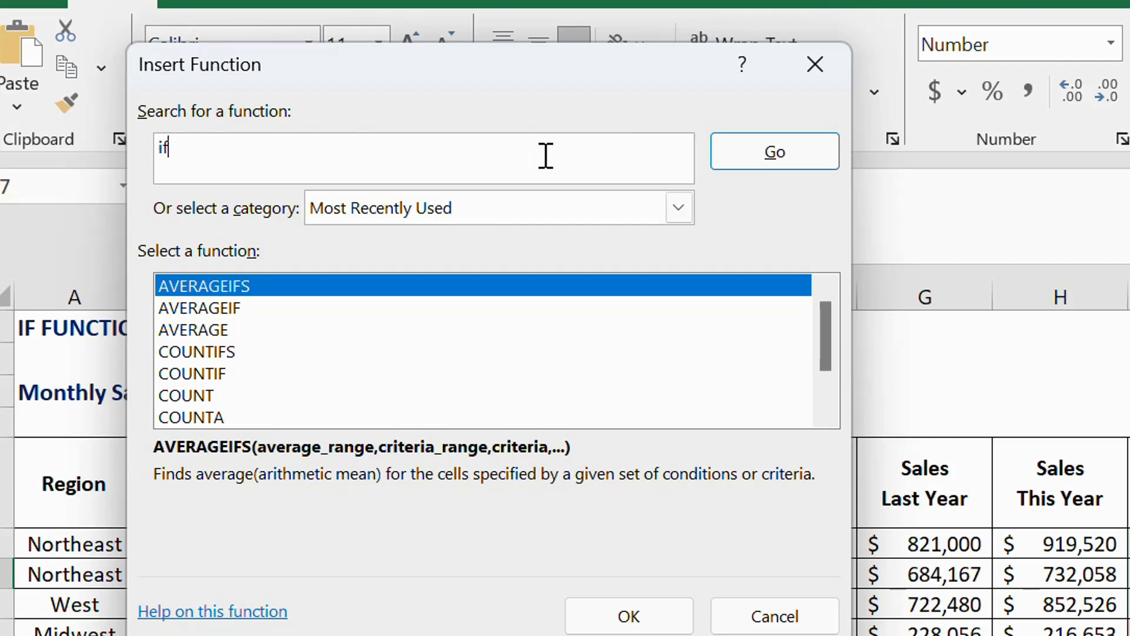
click(787, 156)
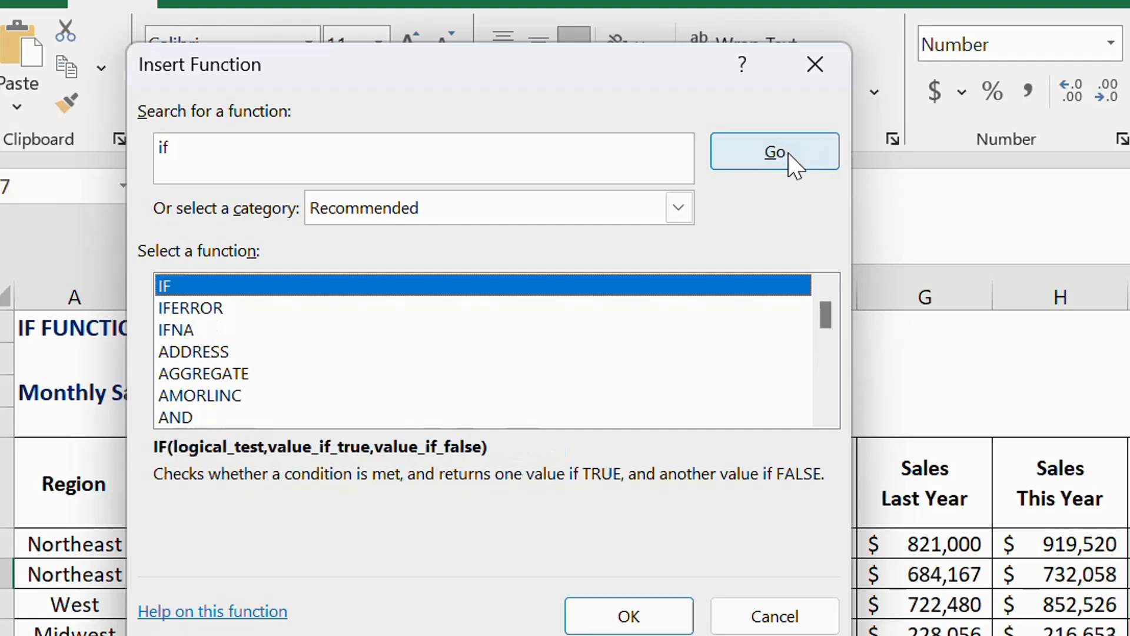
double_click(256, 293)
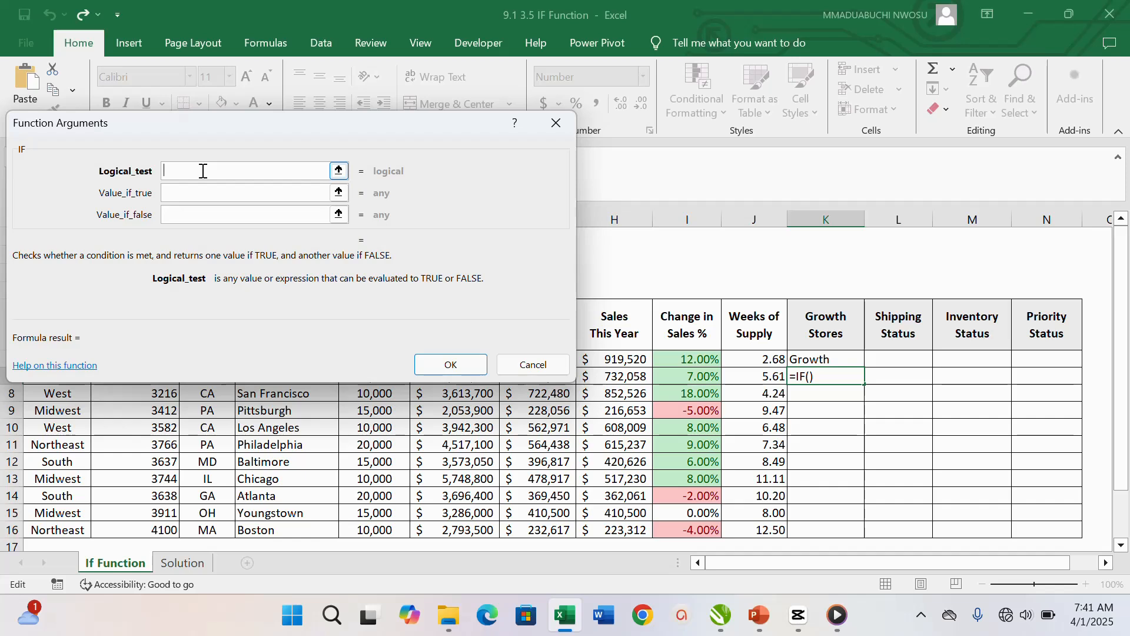
Set the IF function's logical test for K7 to I7>5%.
click(689, 360)
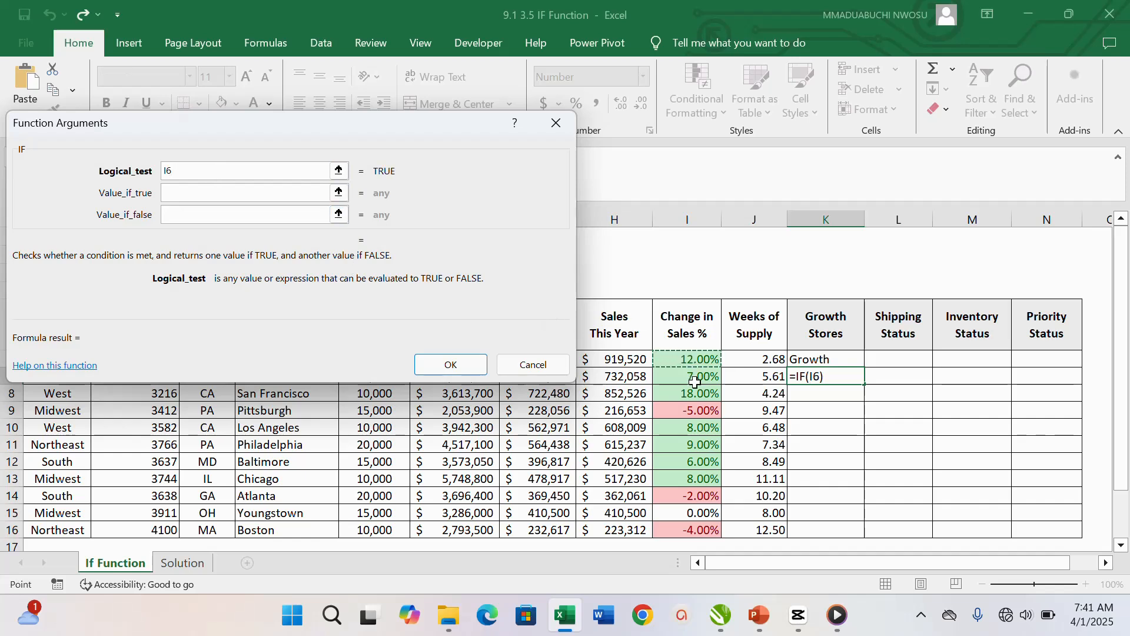
click(695, 378)
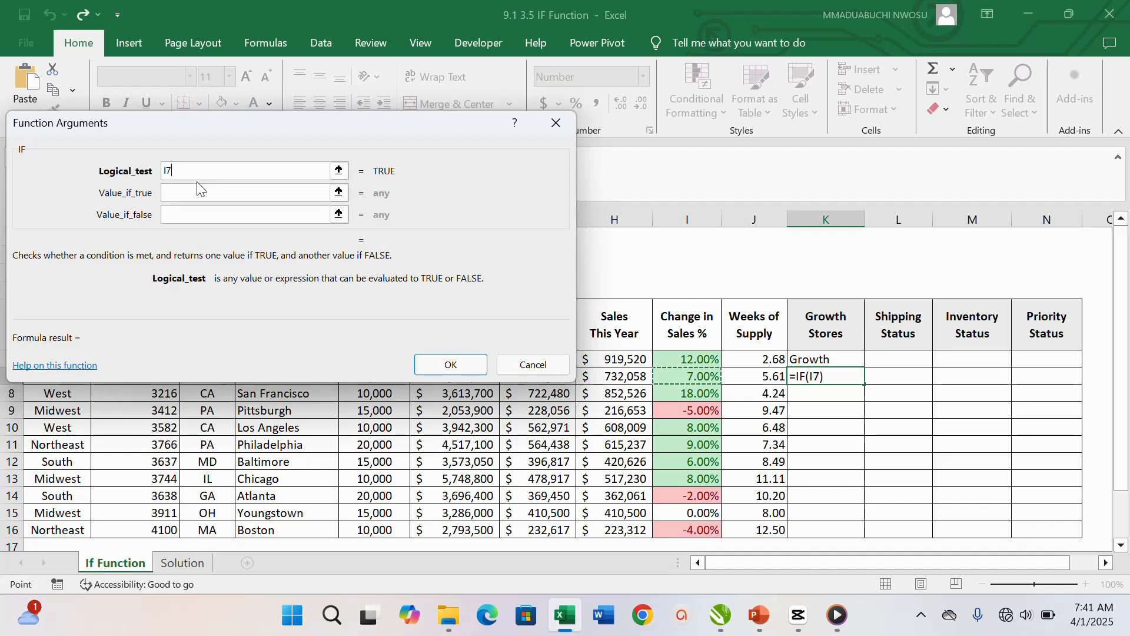
text(>5%)
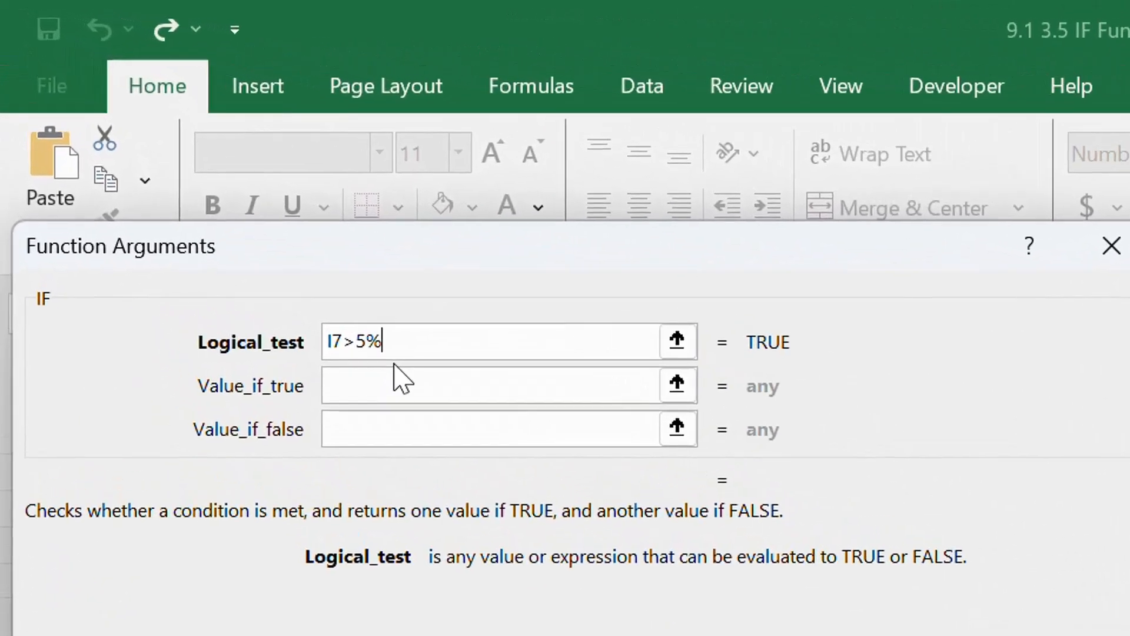
click(236, 231)
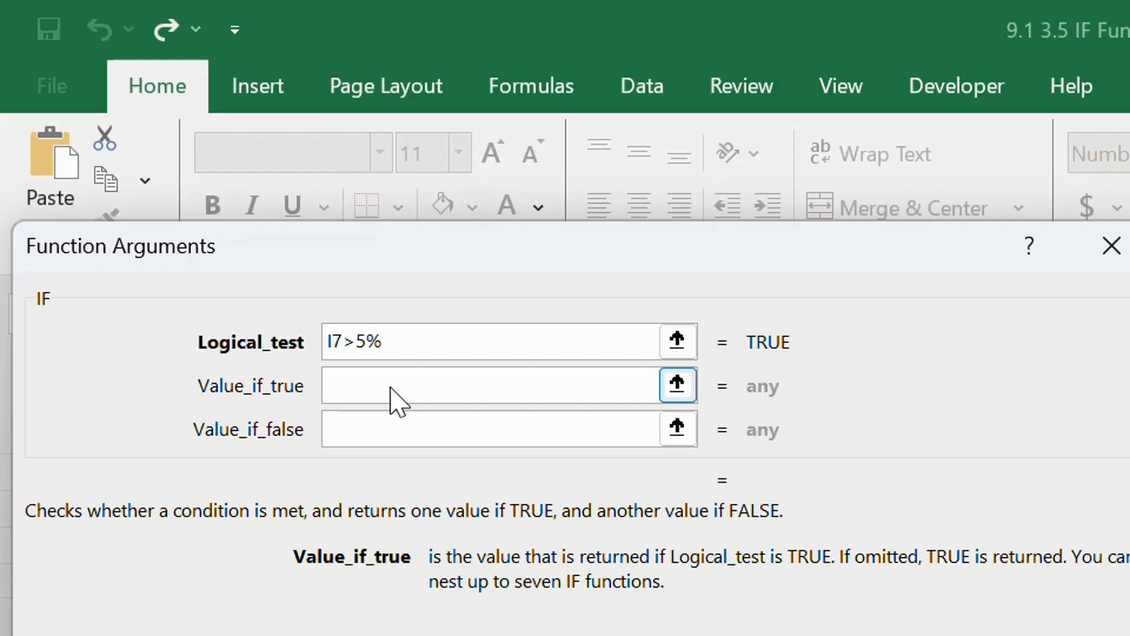
click(387, 349)
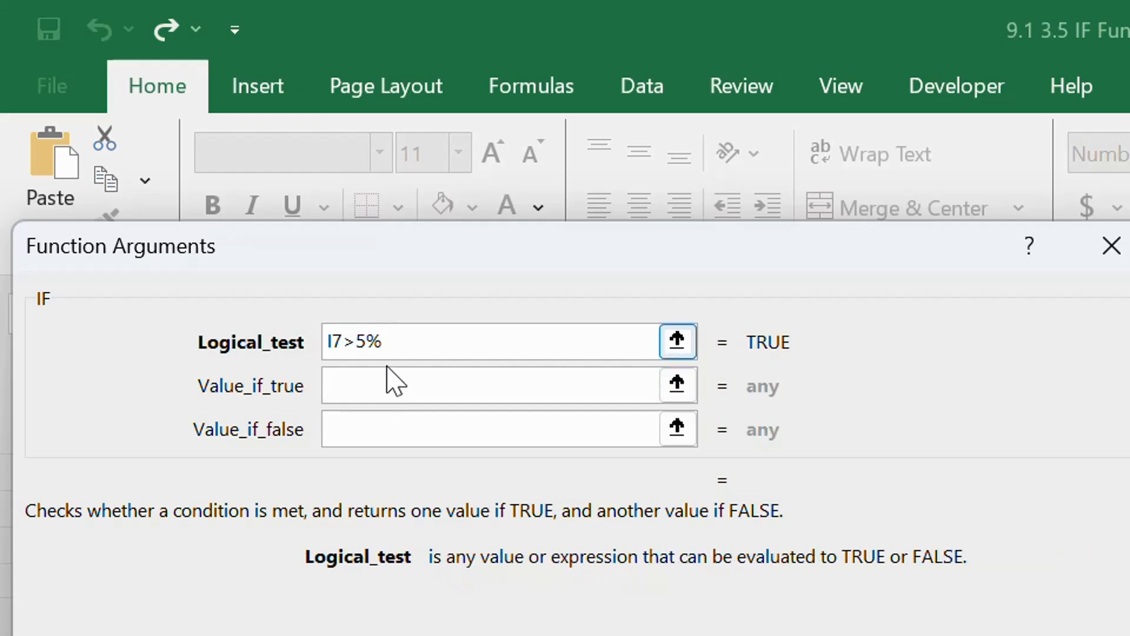
click(384, 379)
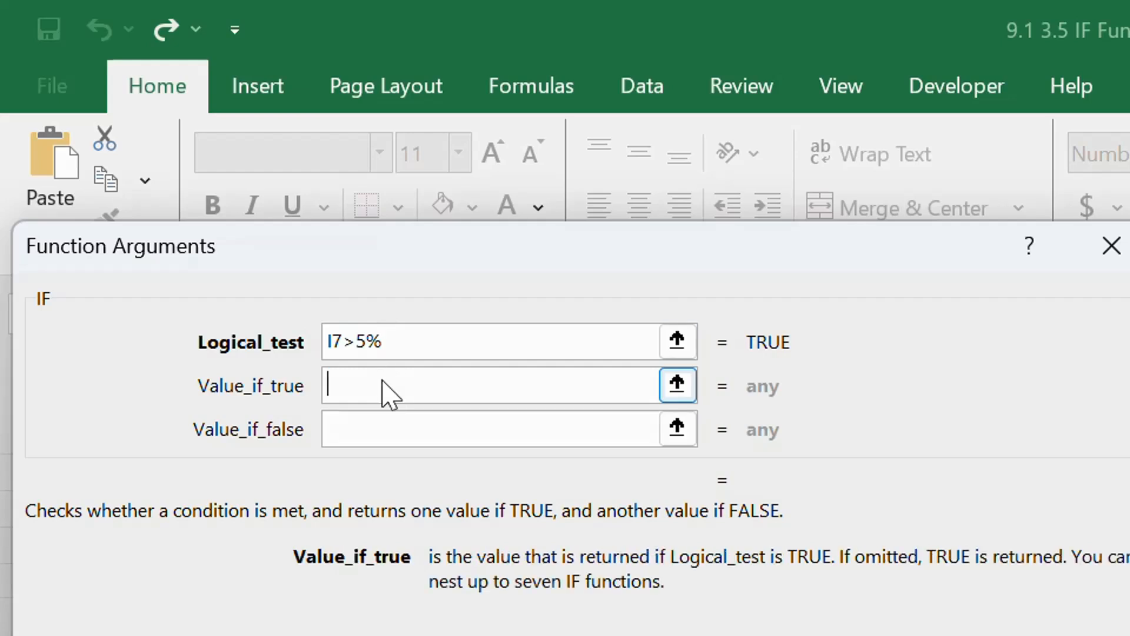
Set the IF function's value if true to Growth.
text(ro)
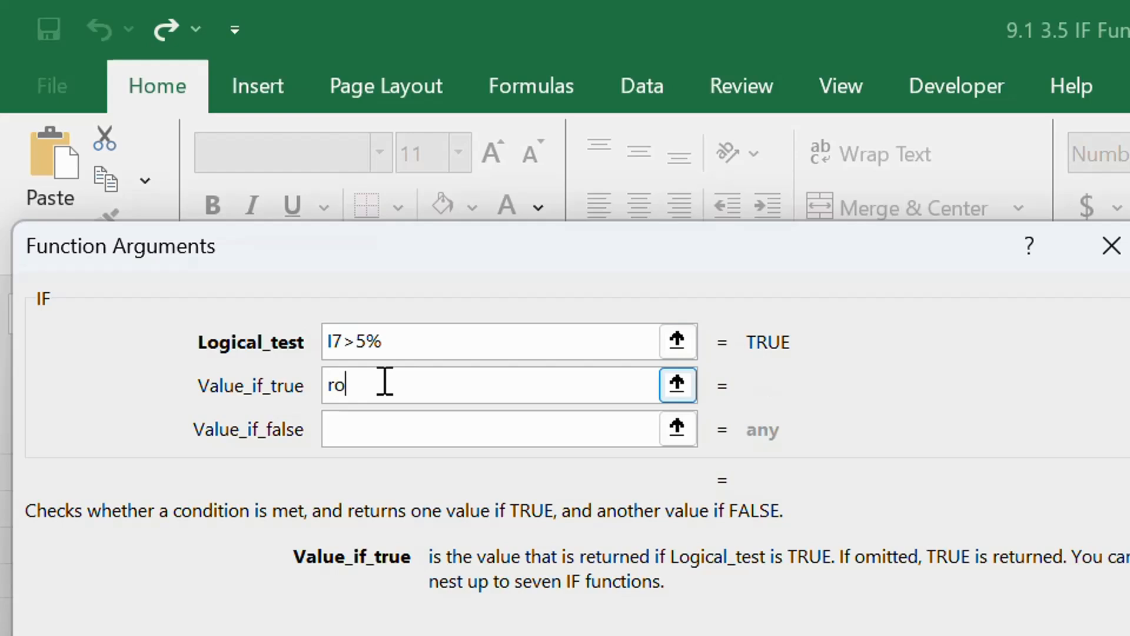
text(wth)
key(BackSpace)
key(BackSpace)
key(BackSpace)
key(BackSpace)
key(BackSpace)
text(Growth)
key(Tab)
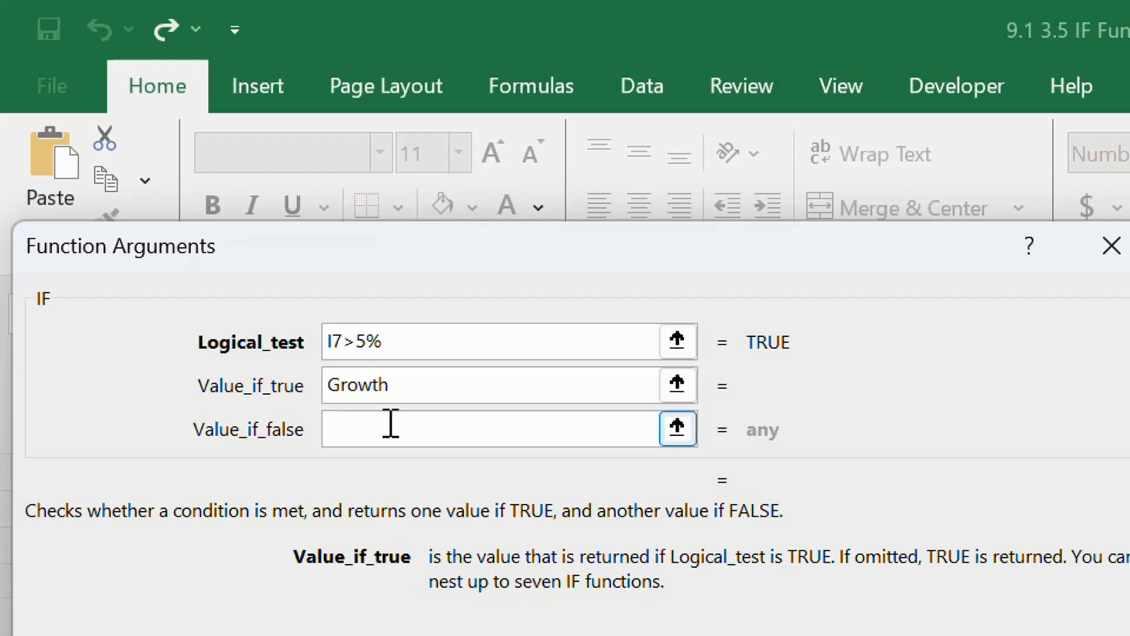
Set the value if false to "", confirm the function, and fill the K7 formula down to K16.
click(390, 424)
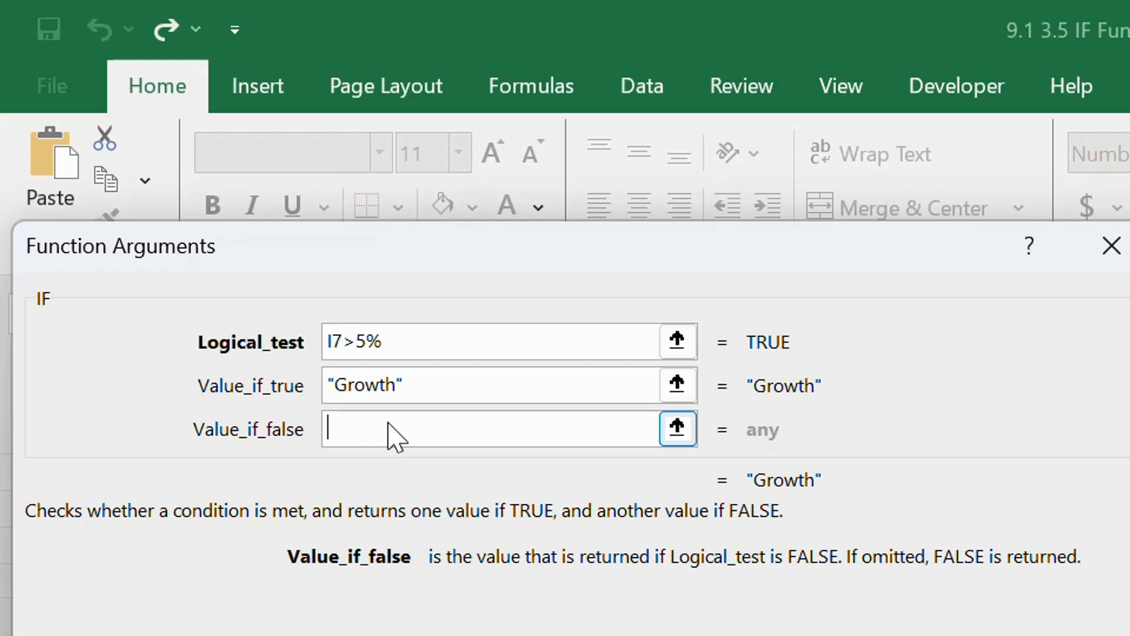
text("")
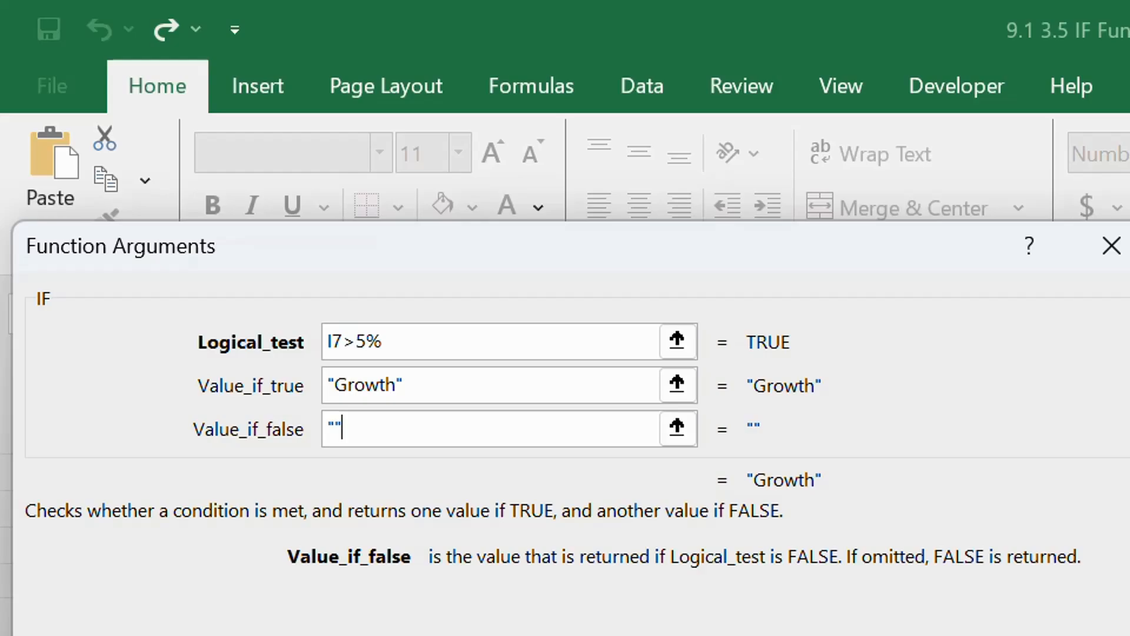
key(Return)
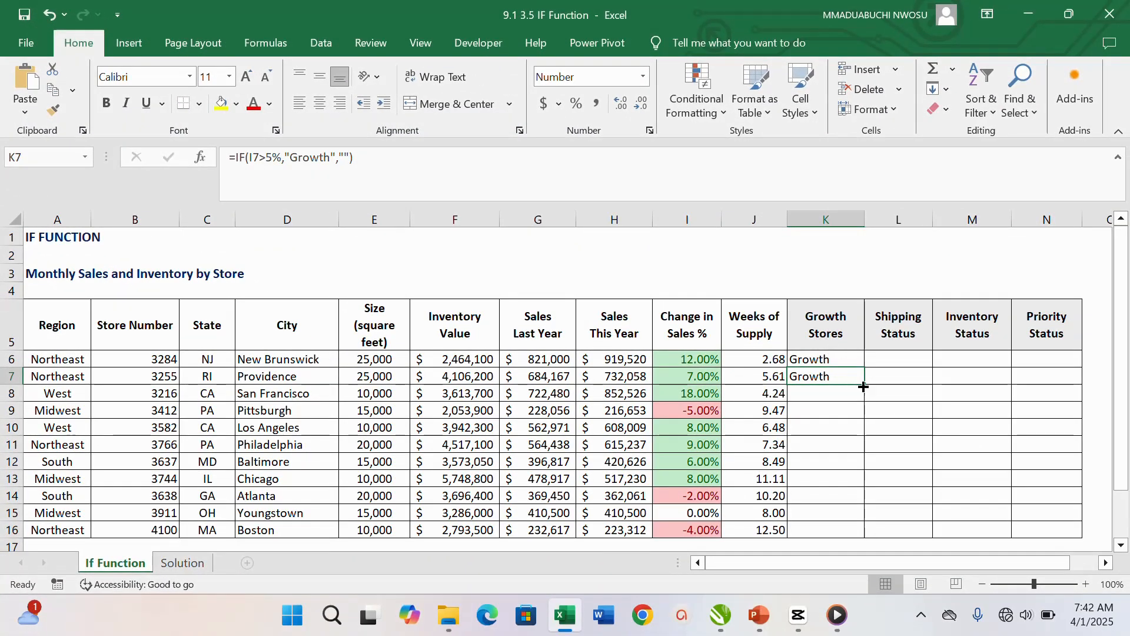
double_click(866, 384)
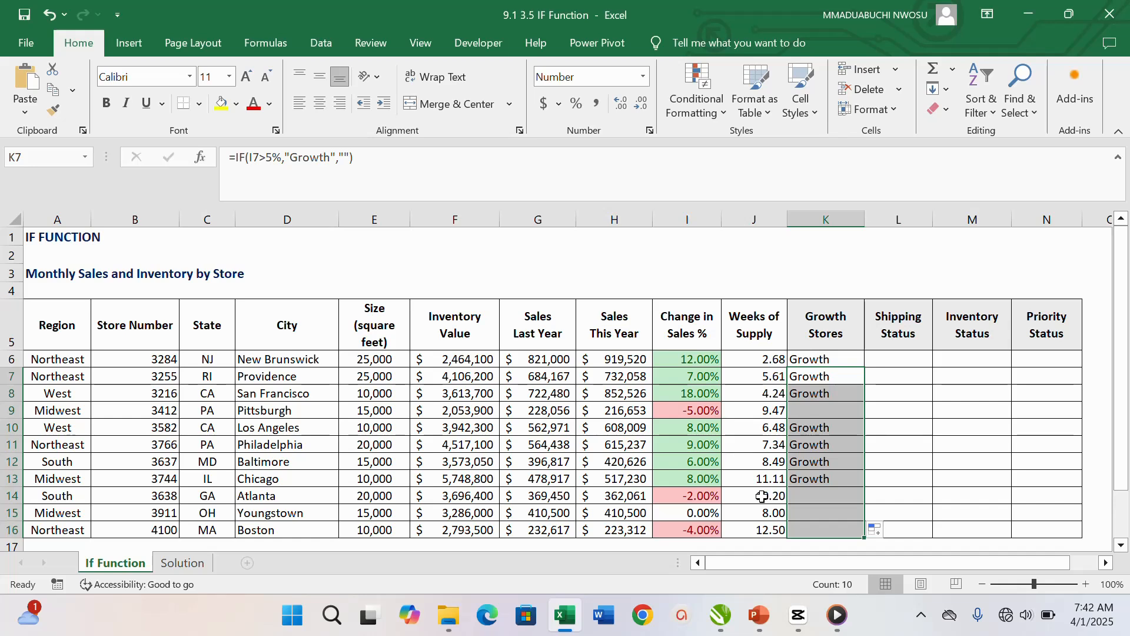
click(921, 616)
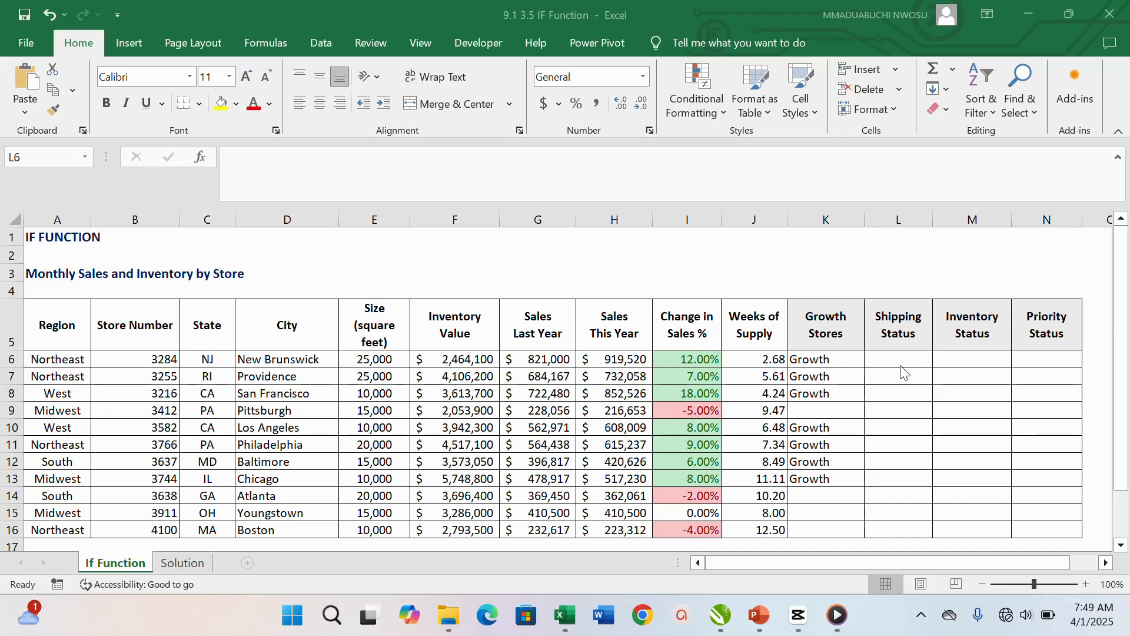
Start a formula in Shipping Status cell L6 with an AND function nested as the logical test of IF.
click(886, 359)
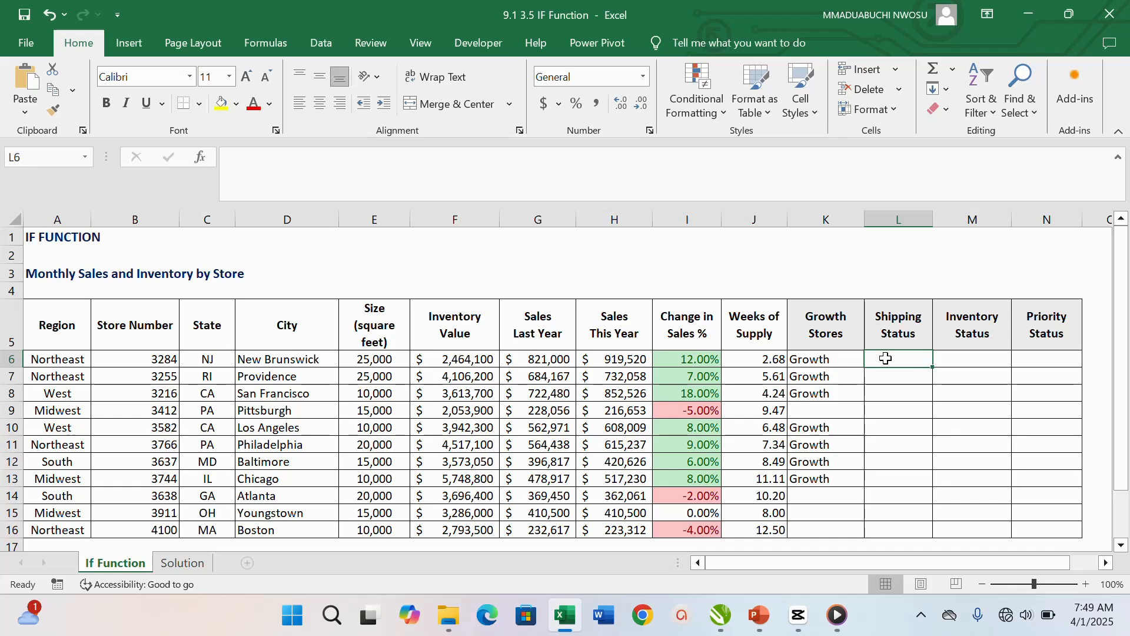
text(=)
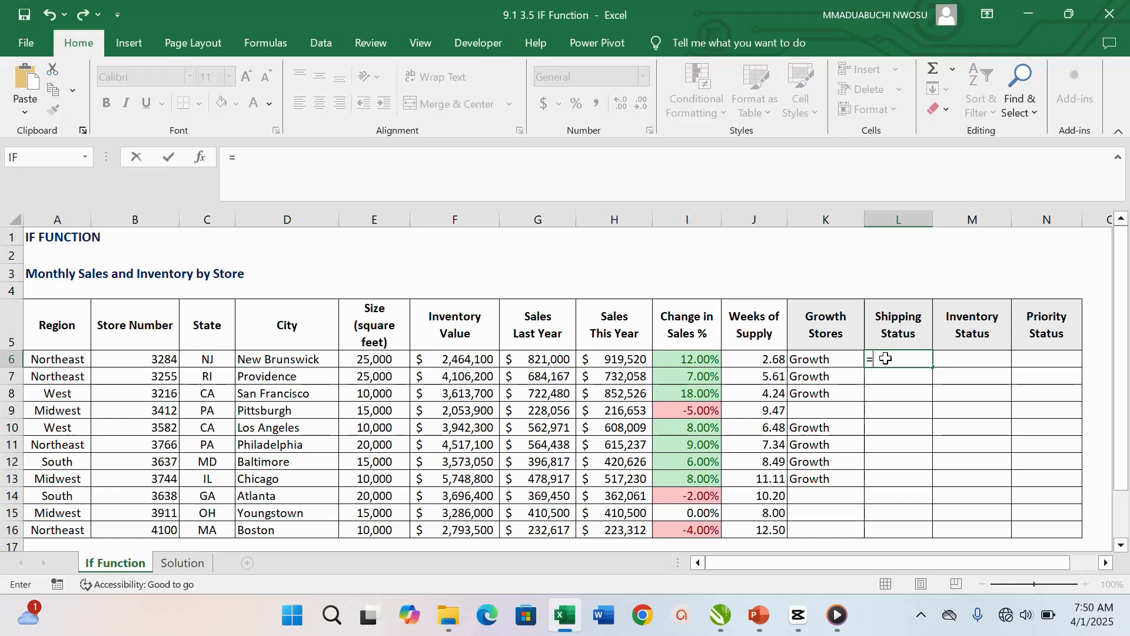
text(if)
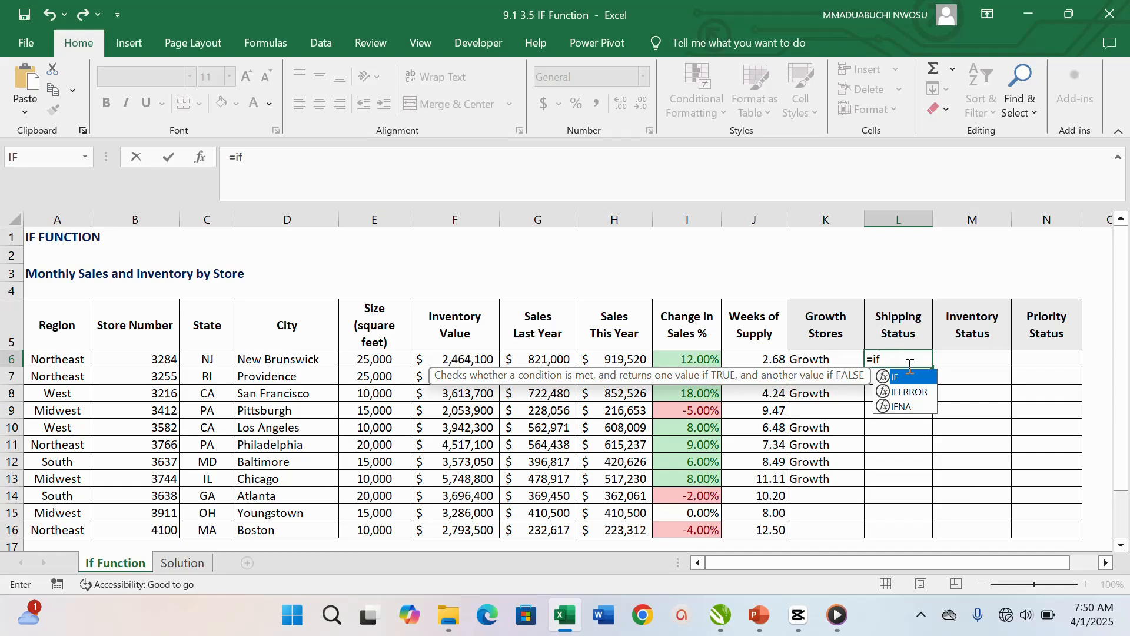
double_click(909, 376)
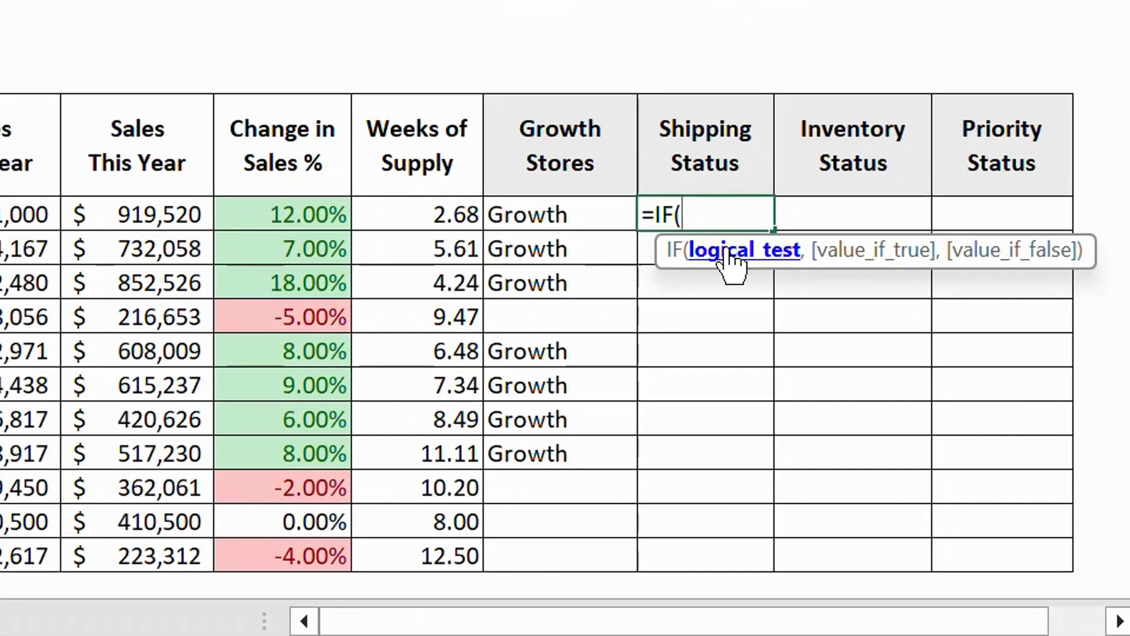
text(AND)
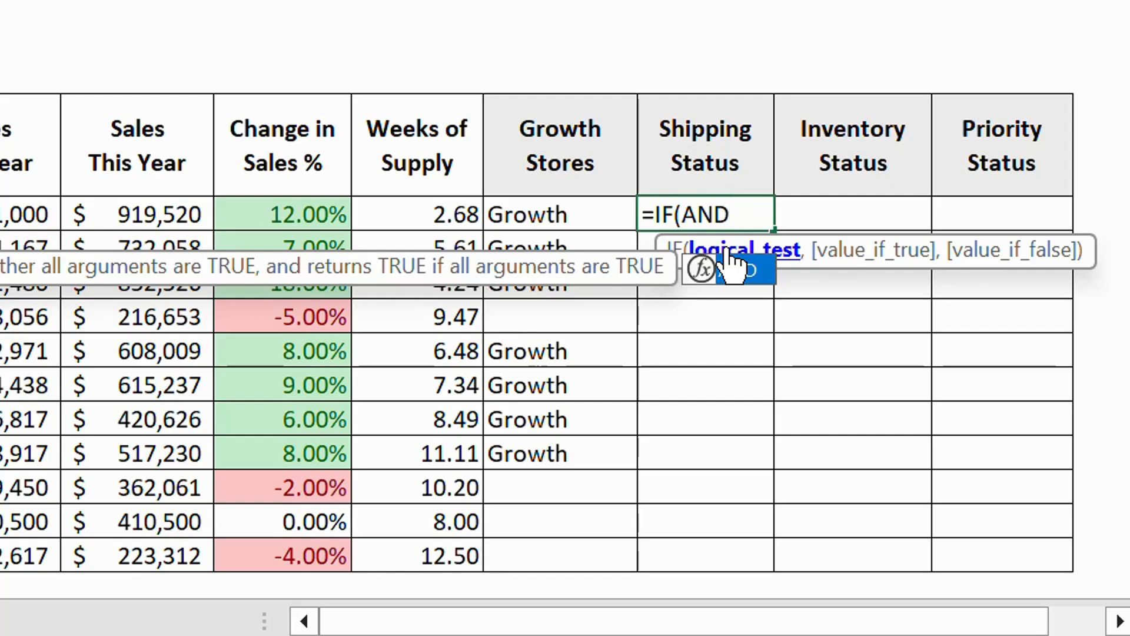
double_click(744, 268)
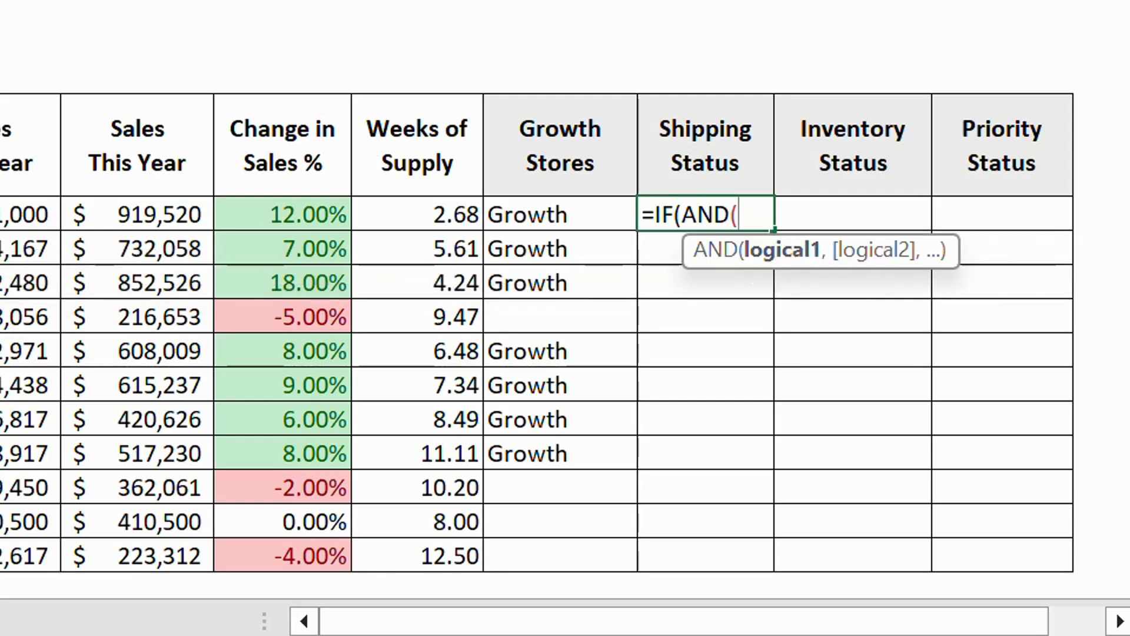
Set the AND conditions in the L6 formula to E6=10000 and J6>5, and close the logical test.
click(375, 359)
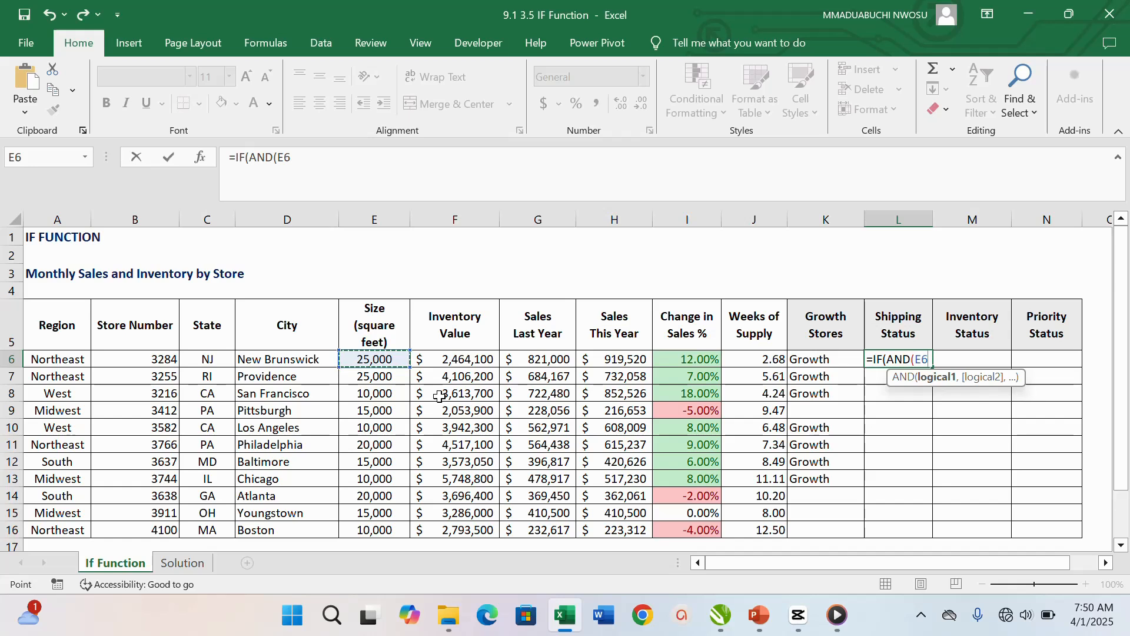
text(=10000)
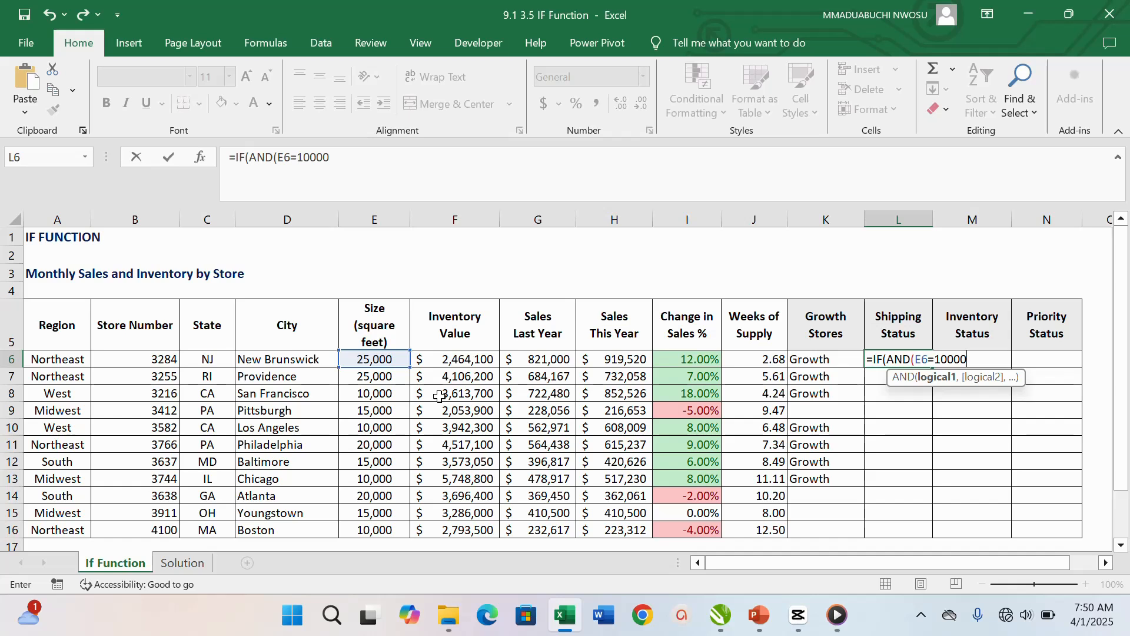
text(,)
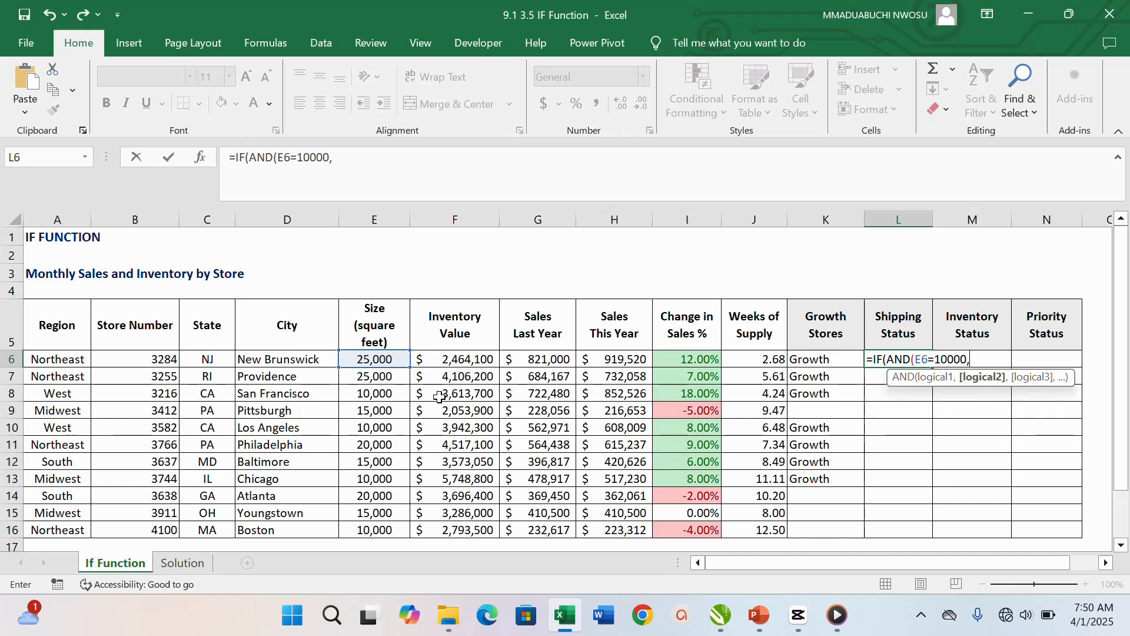
click(774, 364)
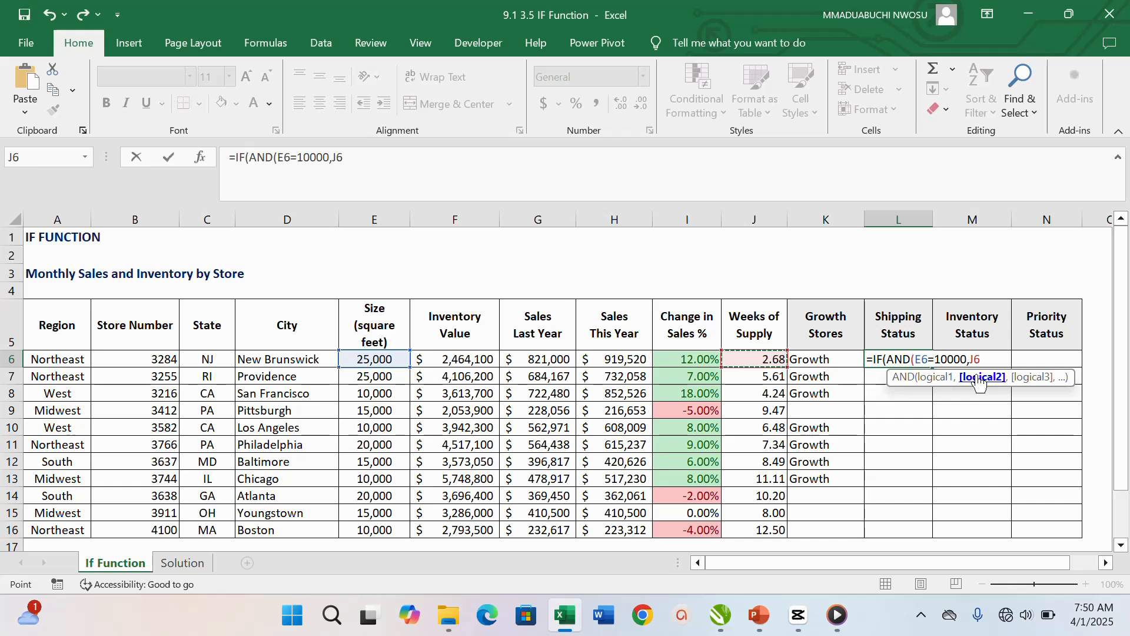
text(>5)
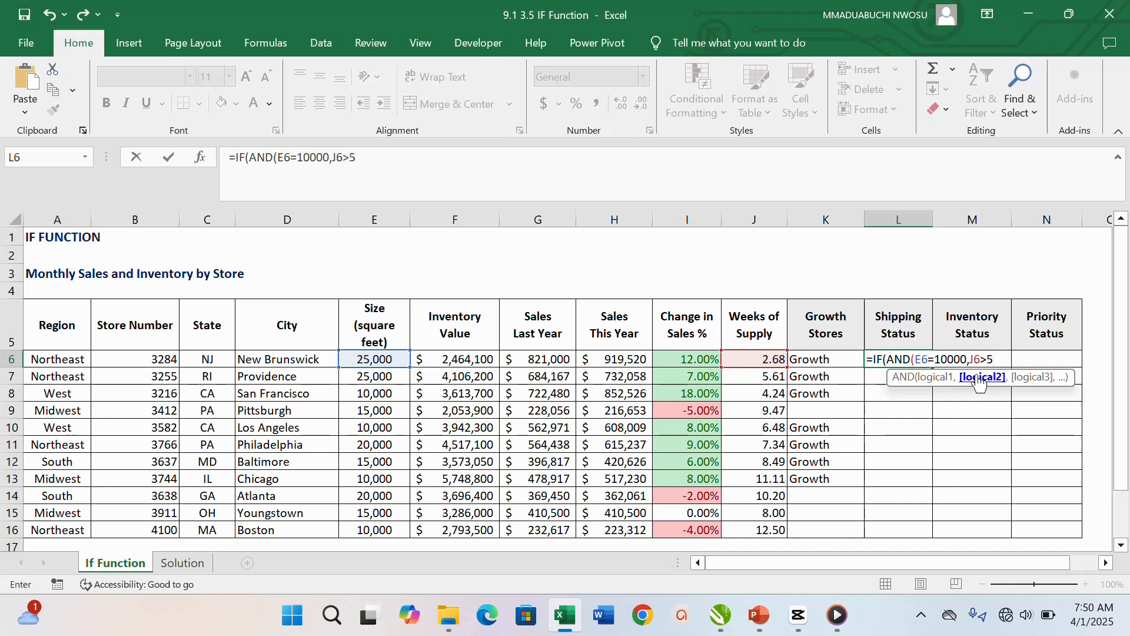
text(),)
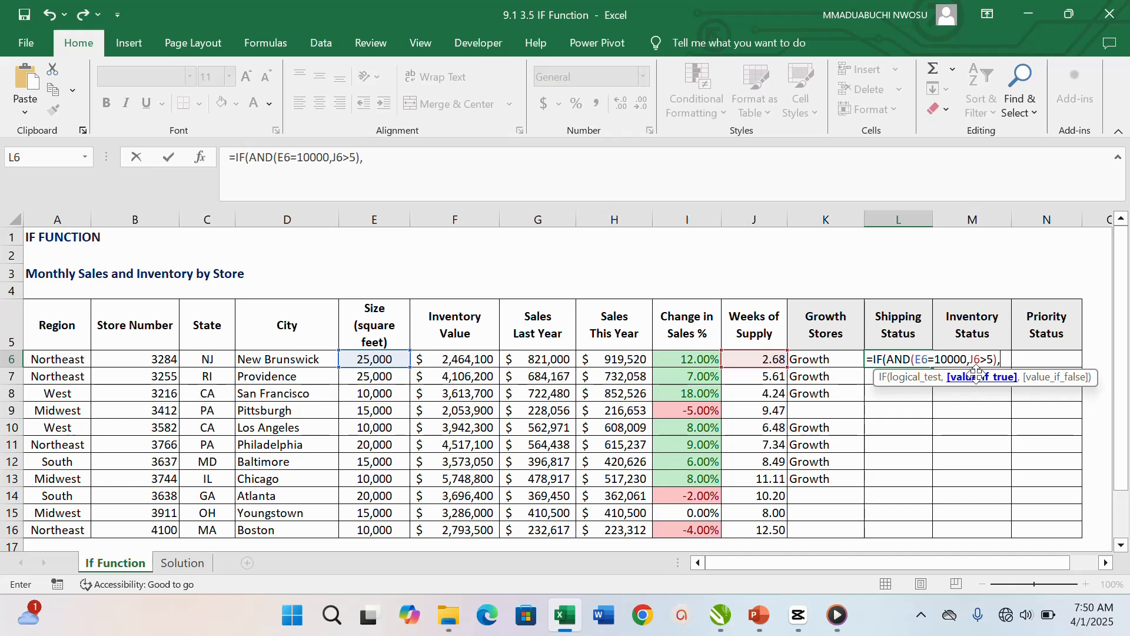
Complete the L6 formula with "HOLD" as the value if true and "OKAY" as the value if false.
text("HOLD")
text(,")
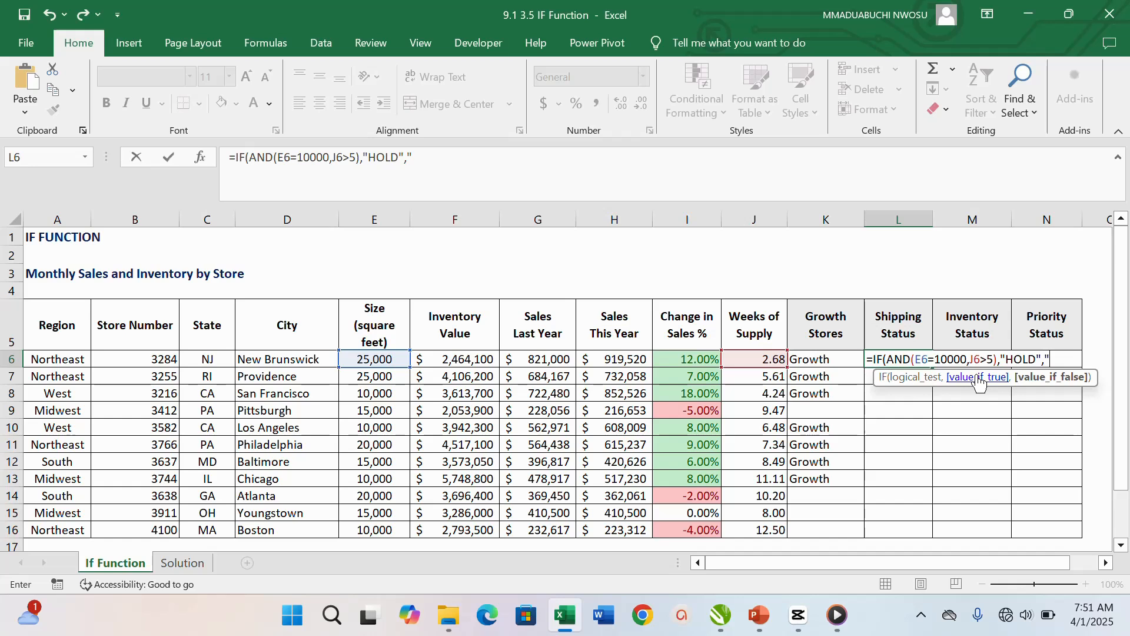
text(OKAY")
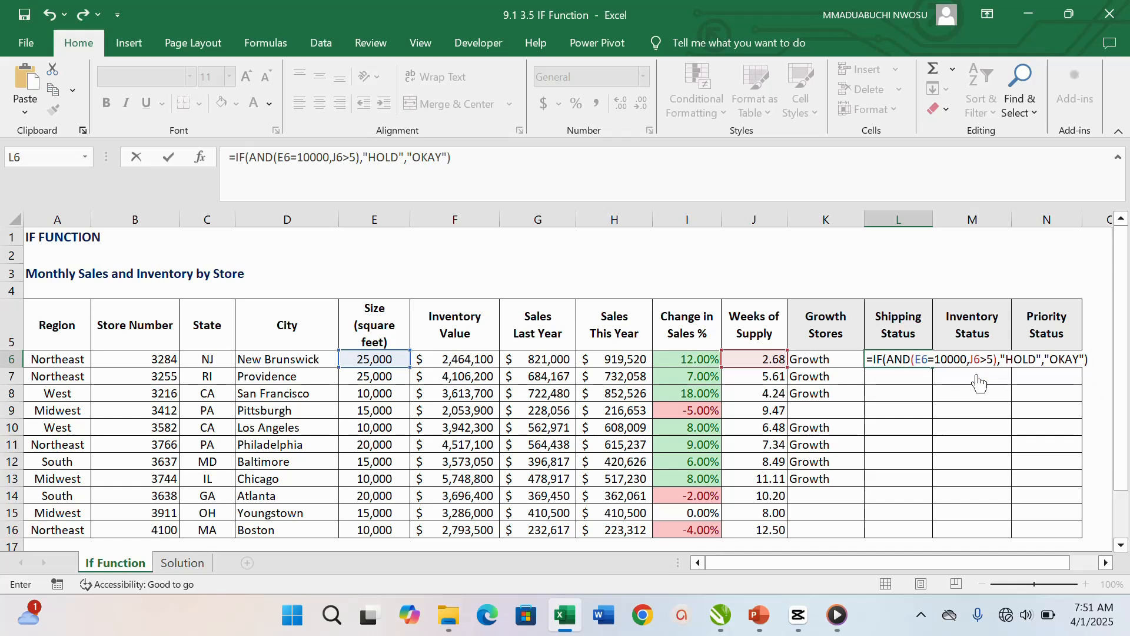
key(Return)
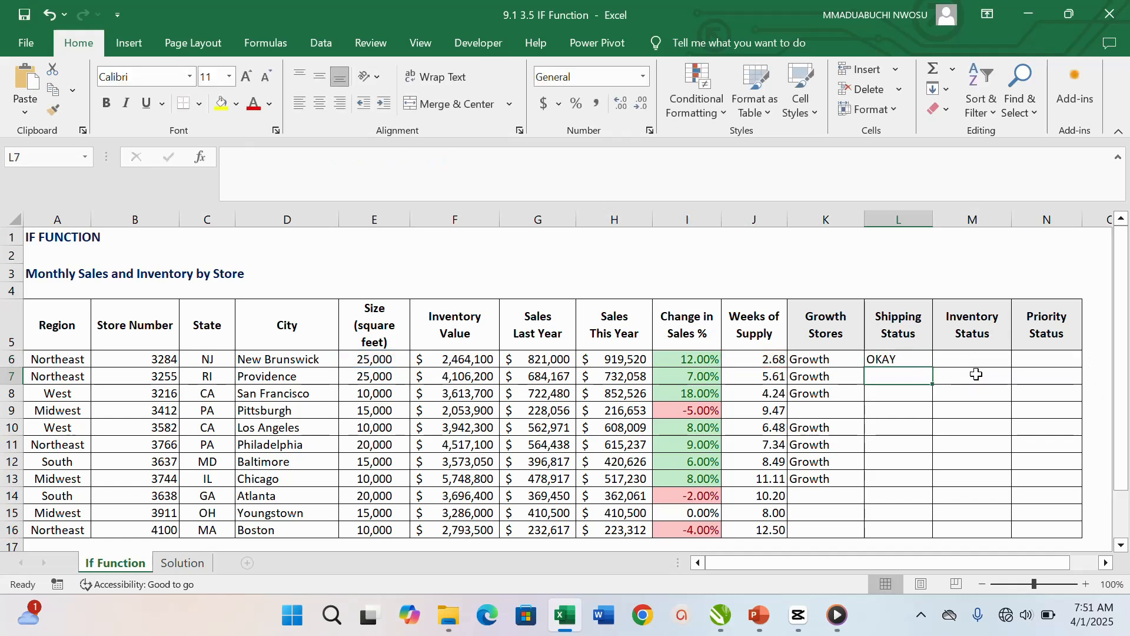
click(909, 361)
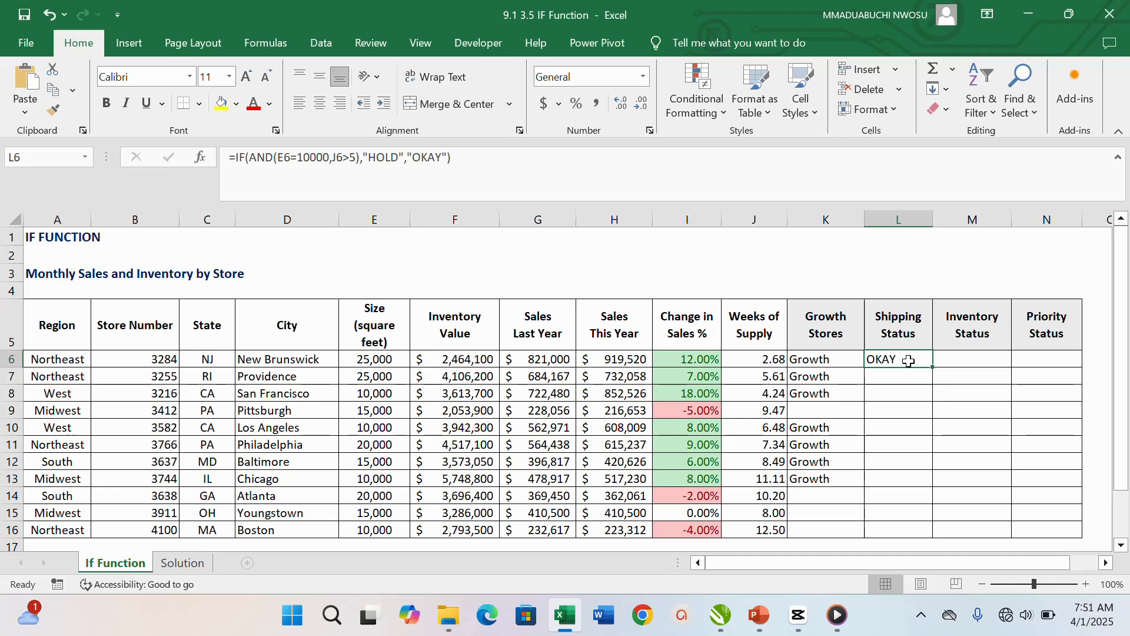
Insert the IF function in Shipping Status cell L7 through the Insert Function dialog.
click(899, 390)
click(899, 379)
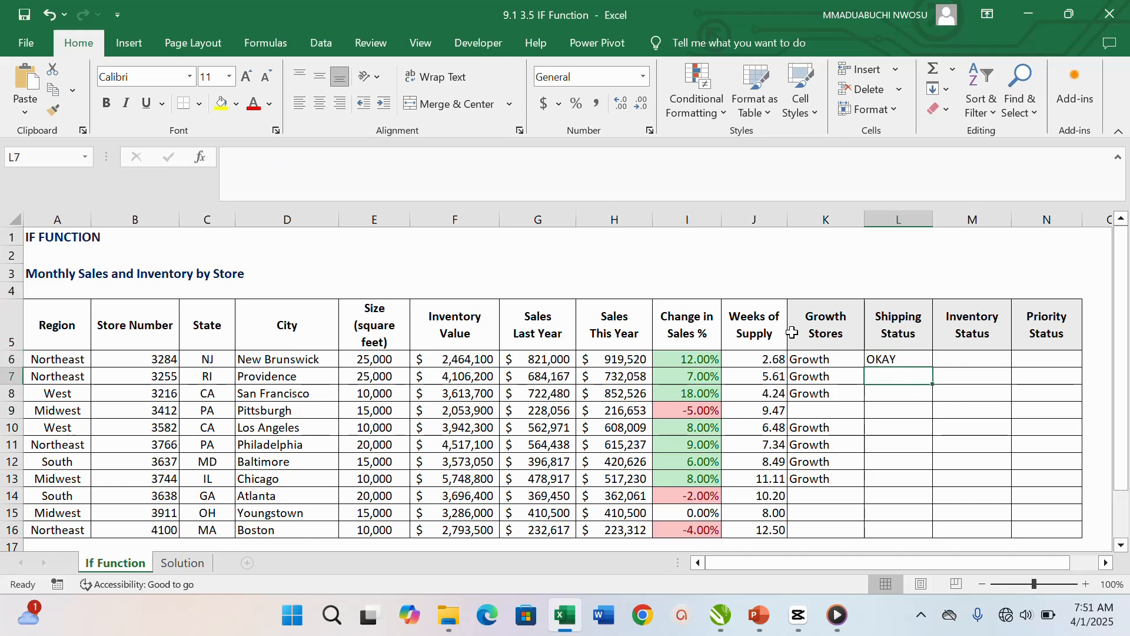
click(201, 159)
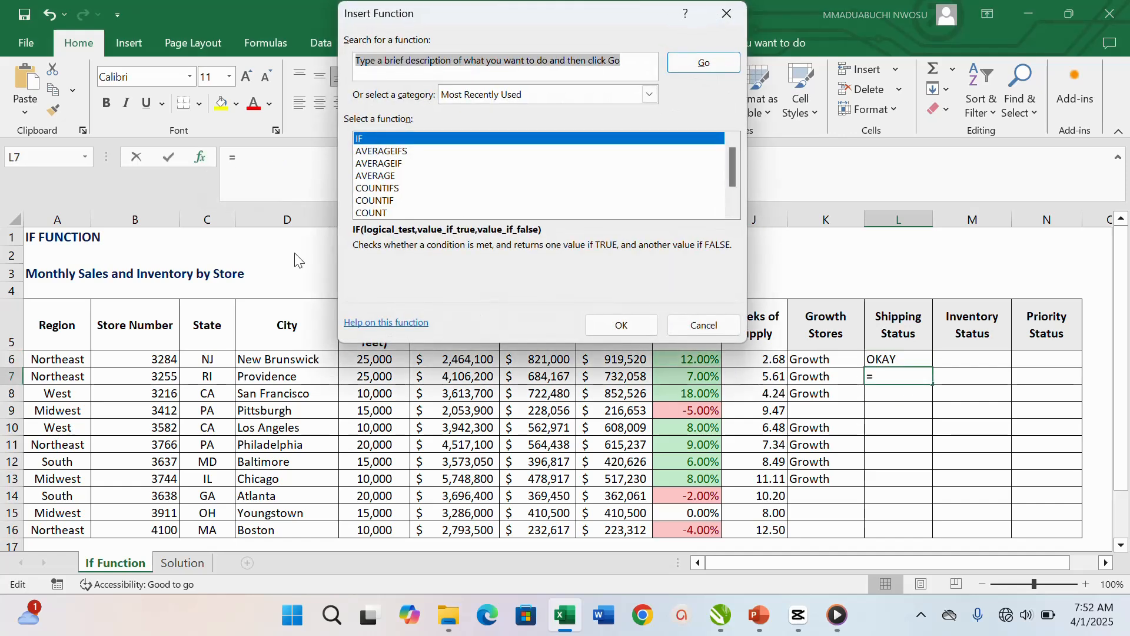
double_click(388, 138)
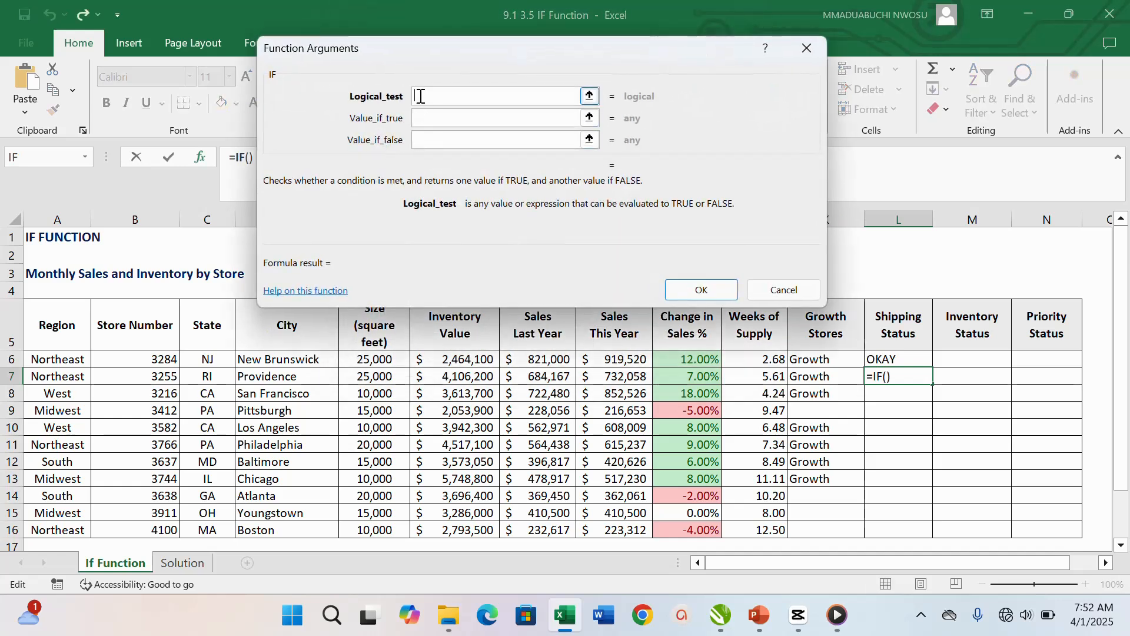
Set the IF function's logical test for L7 to an AND of E7=10000 and J7>5.
text(AND)
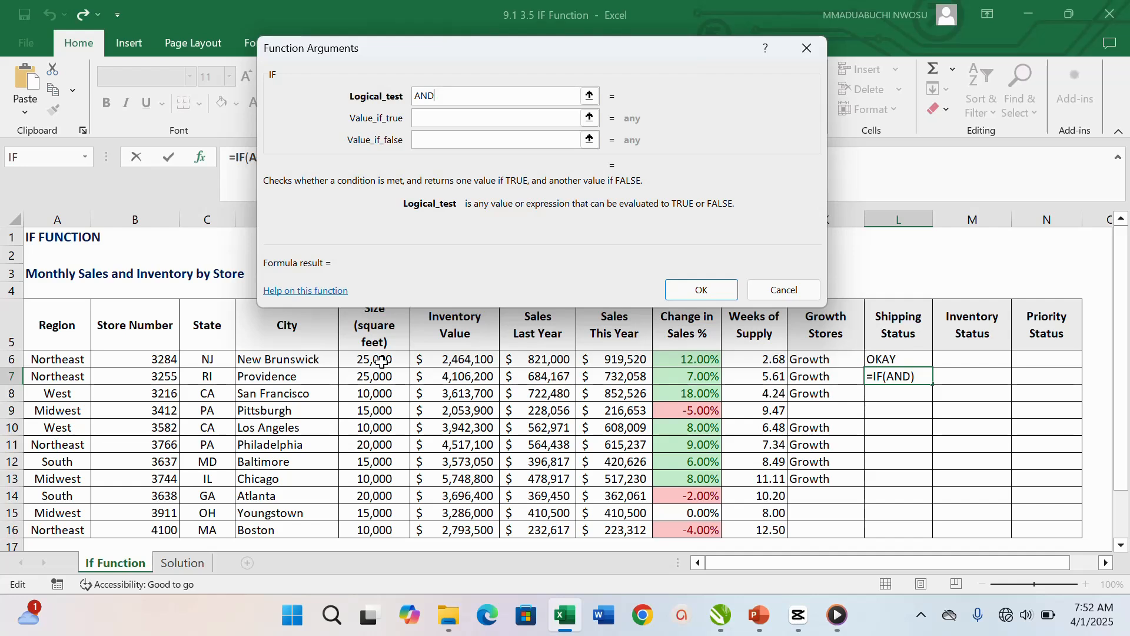
text(()
click(371, 375)
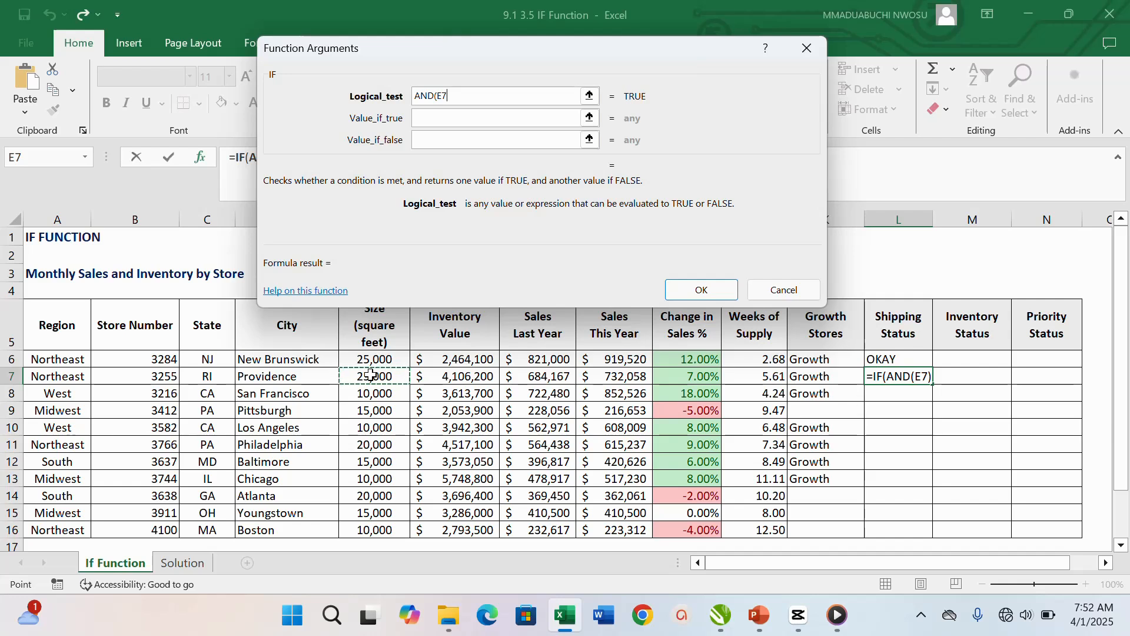
text(=10000)
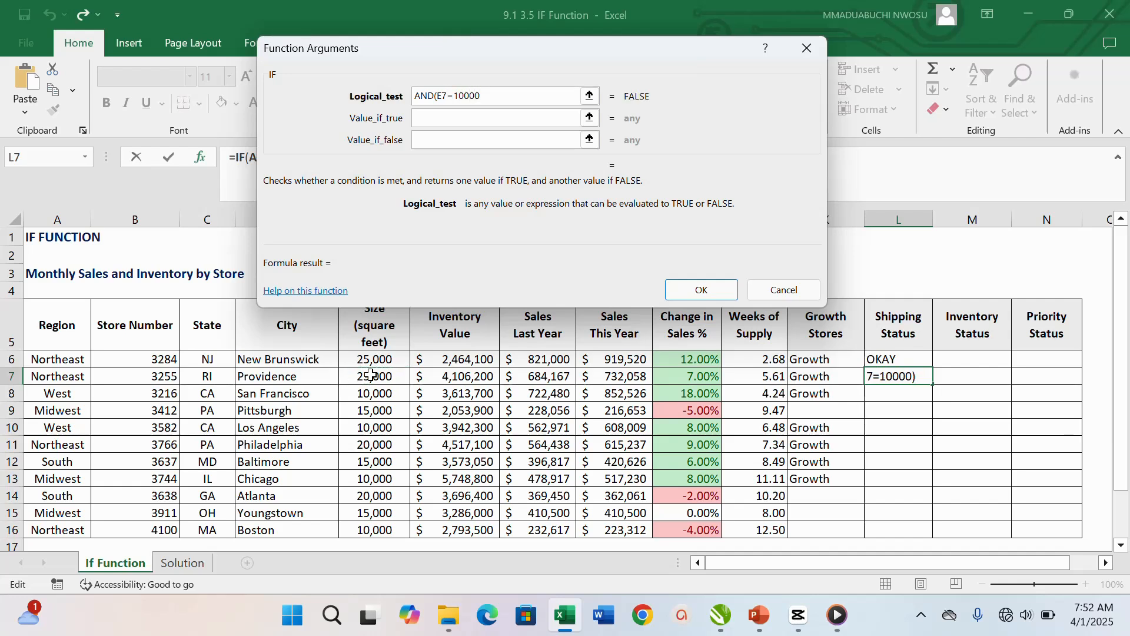
text(,)
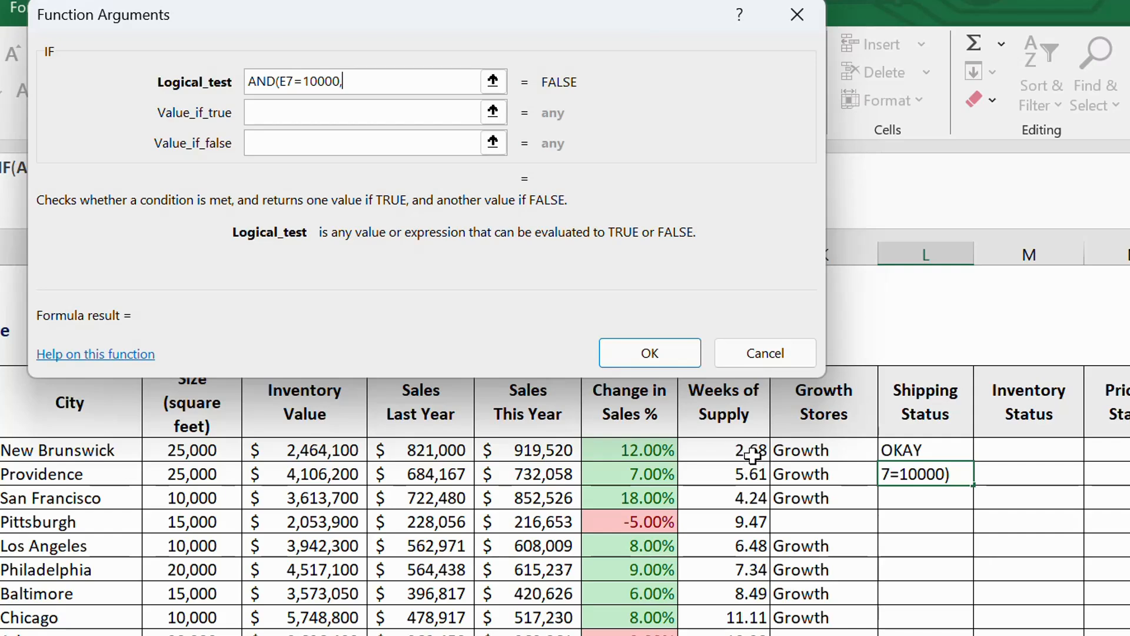
click(748, 475)
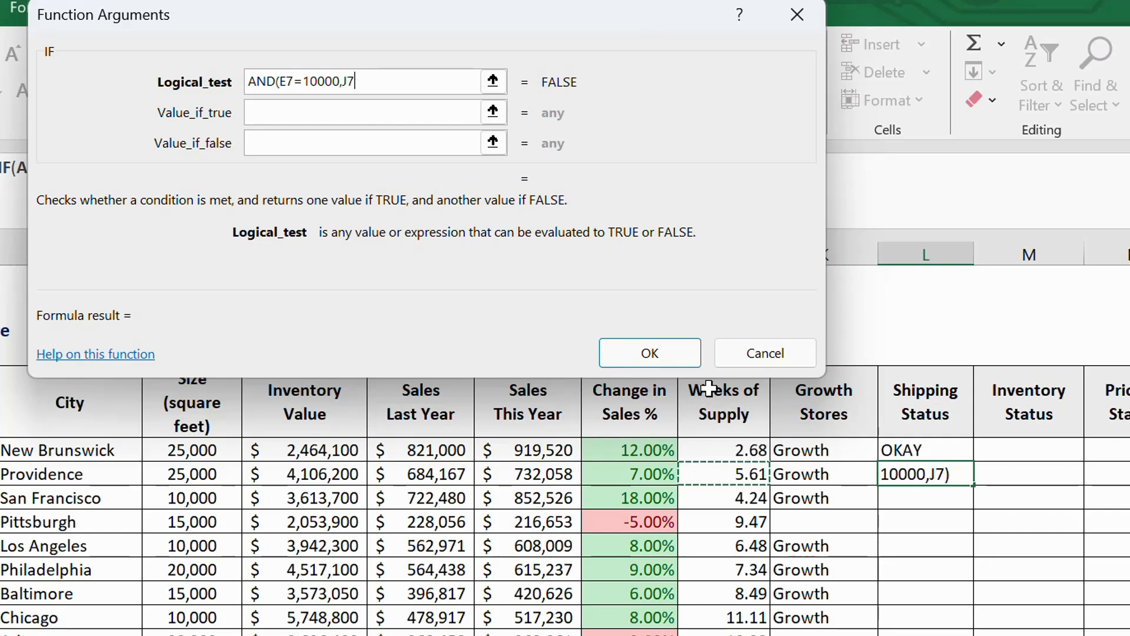
text(>5)
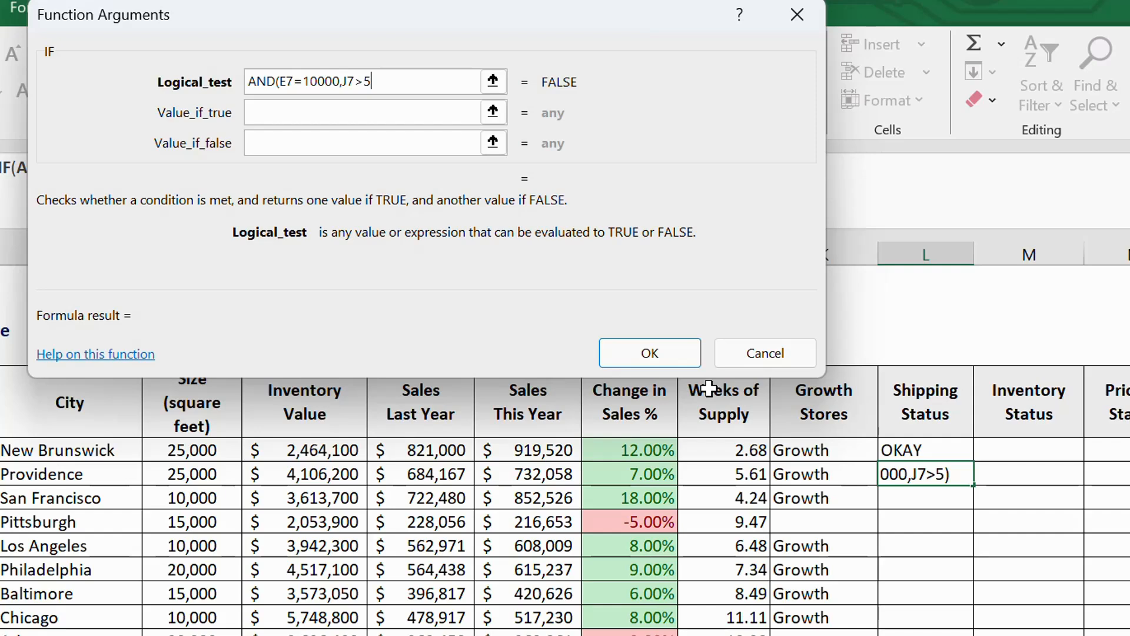
text())
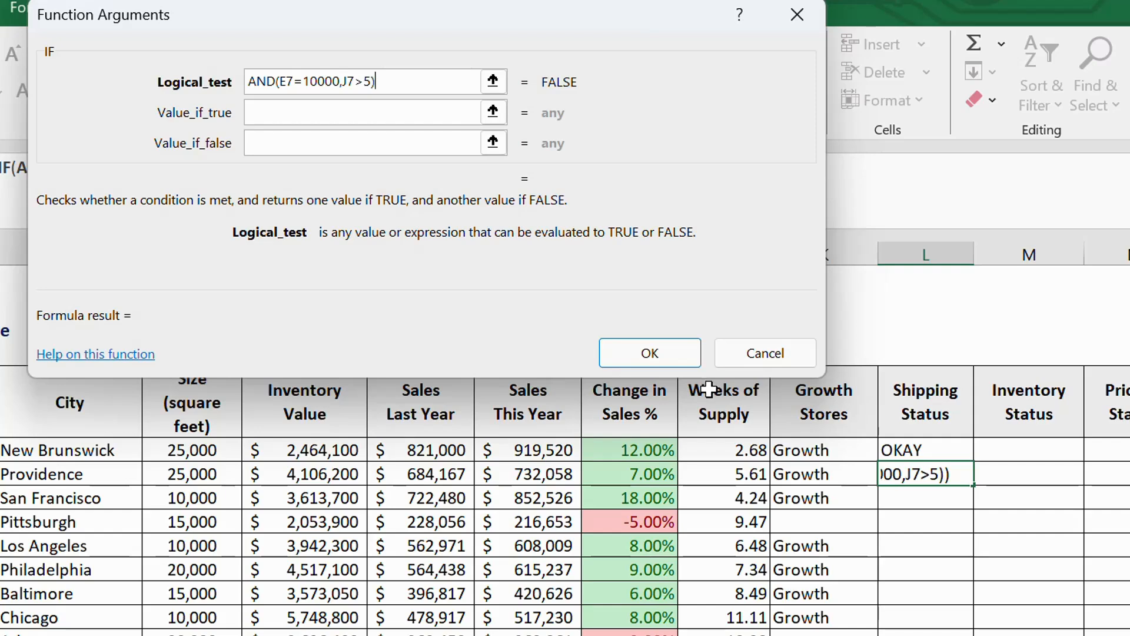
key(BackSpace)
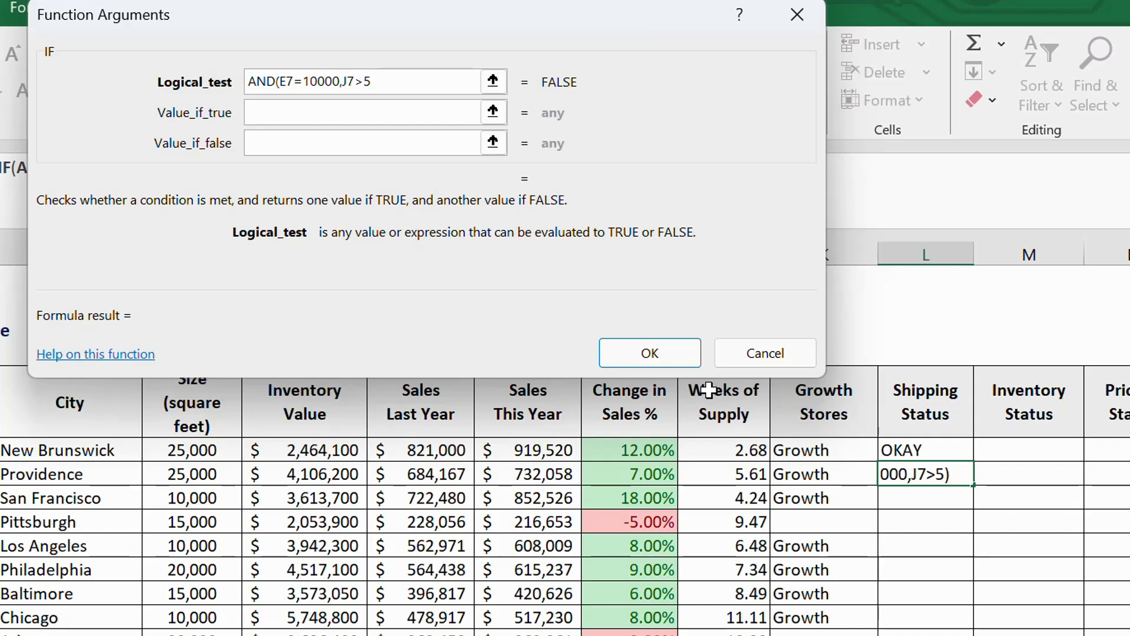
Set the value if true to HOLD and the value if false to OKAY, confirm the L7 function, and compare it with L6.
click(316, 114)
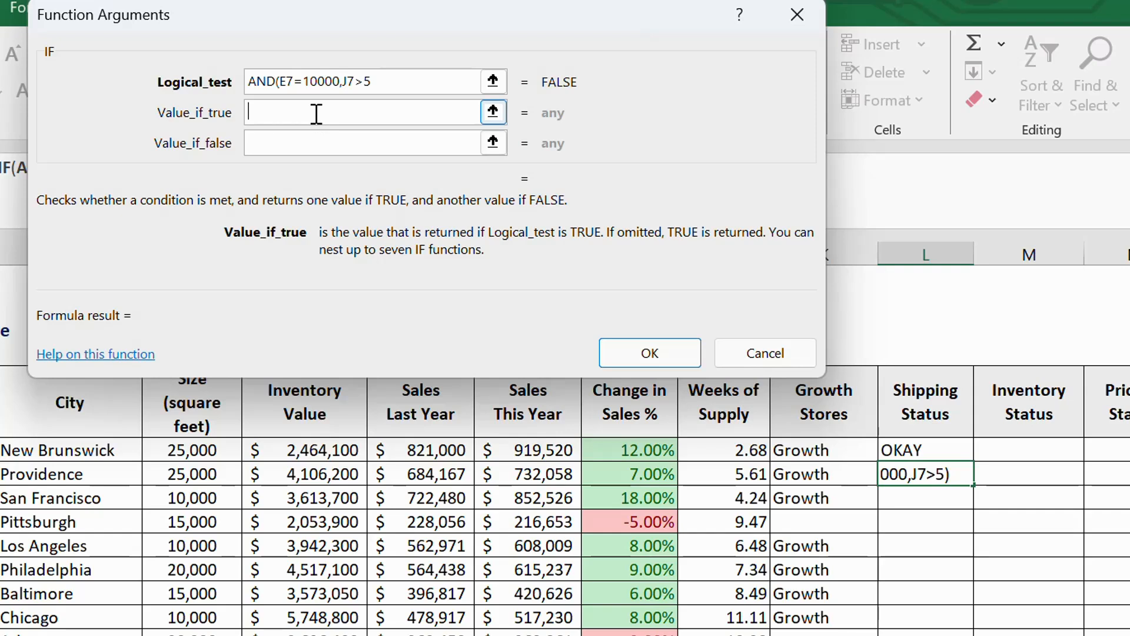
text(HOLD)
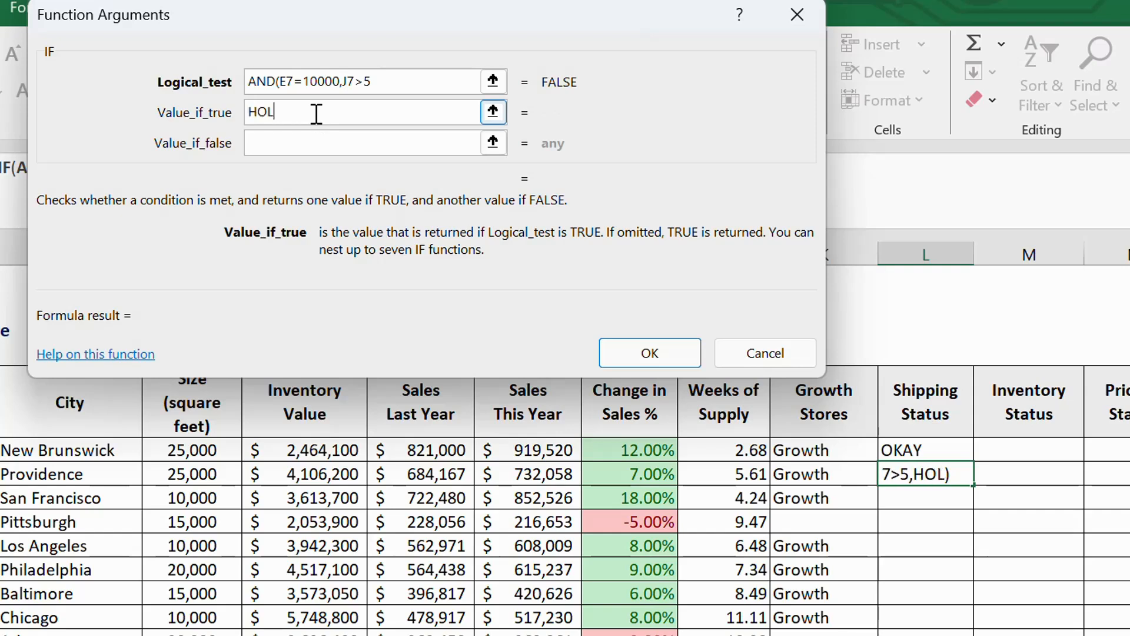
click(310, 131)
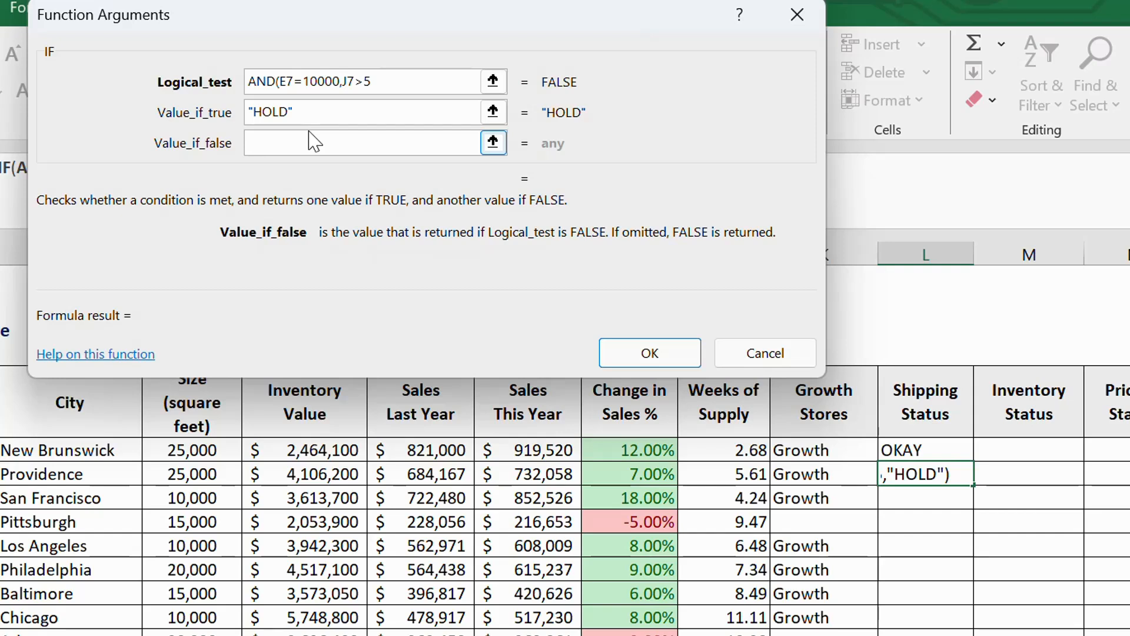
text(OK)
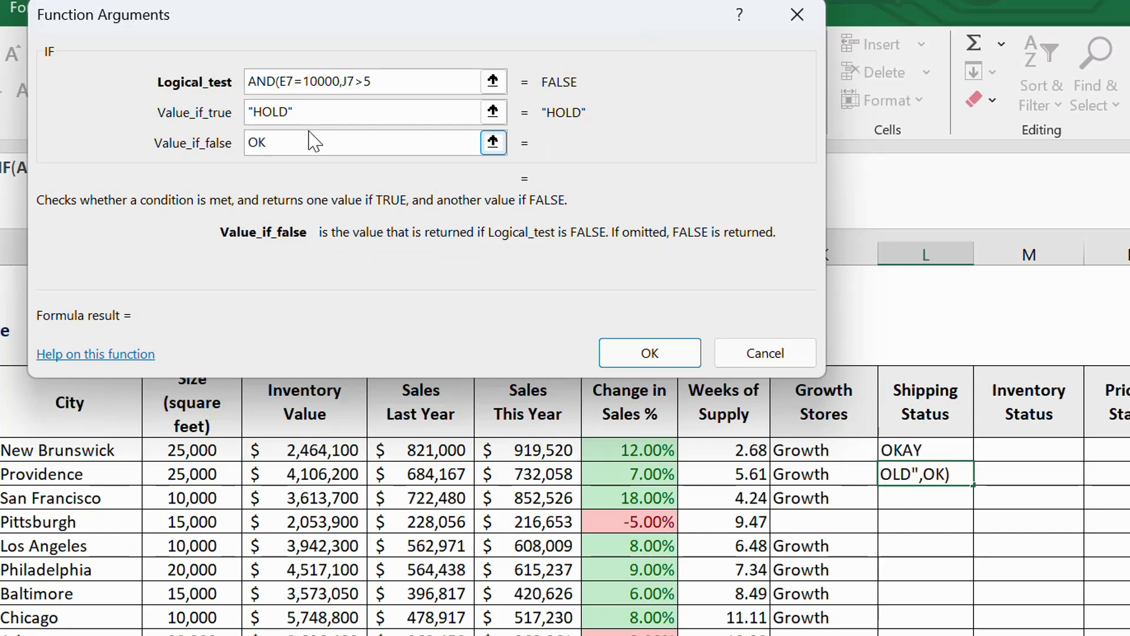
text(AY)
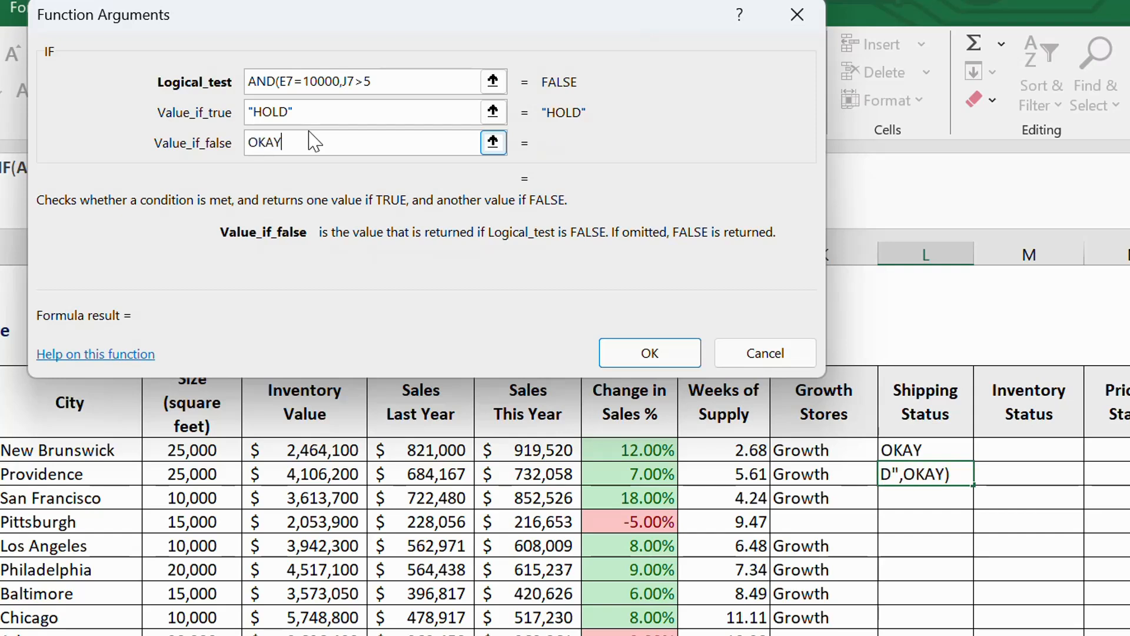
click(651, 353)
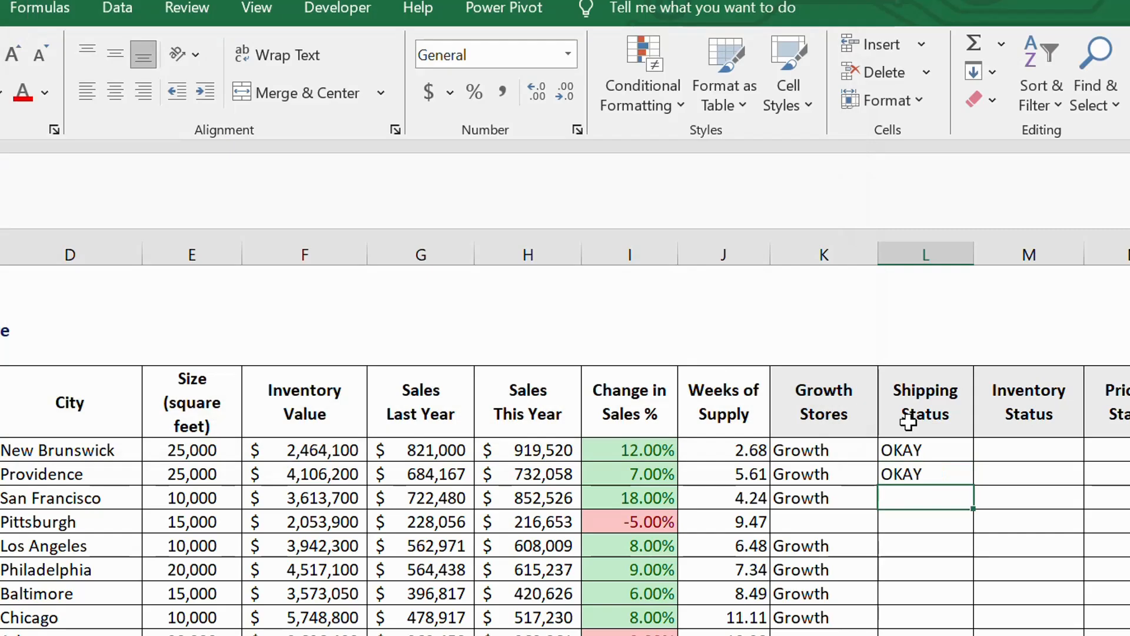
click(940, 476)
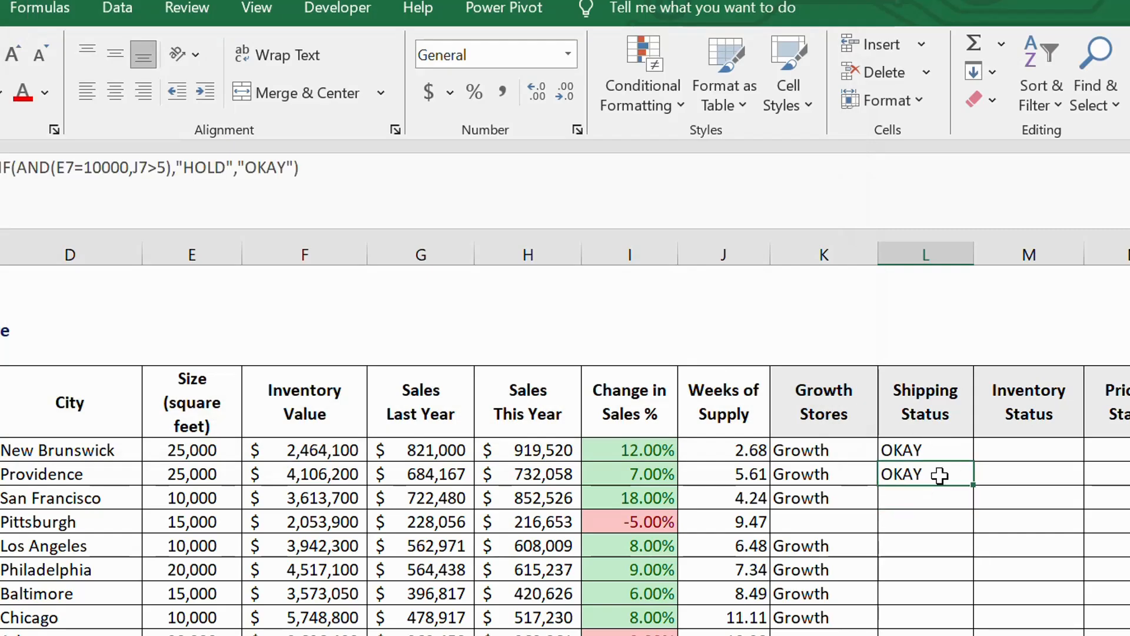
click(946, 447)
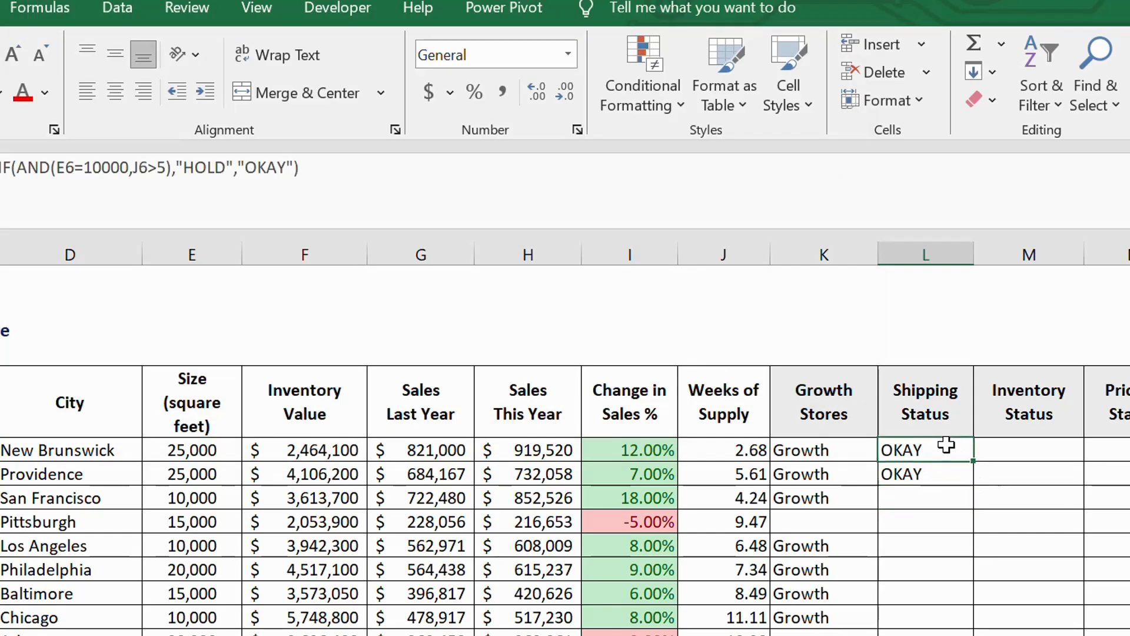
Copy the Shipping Status formula from L6 down through L16.
drag(974, 461, 973, 463)
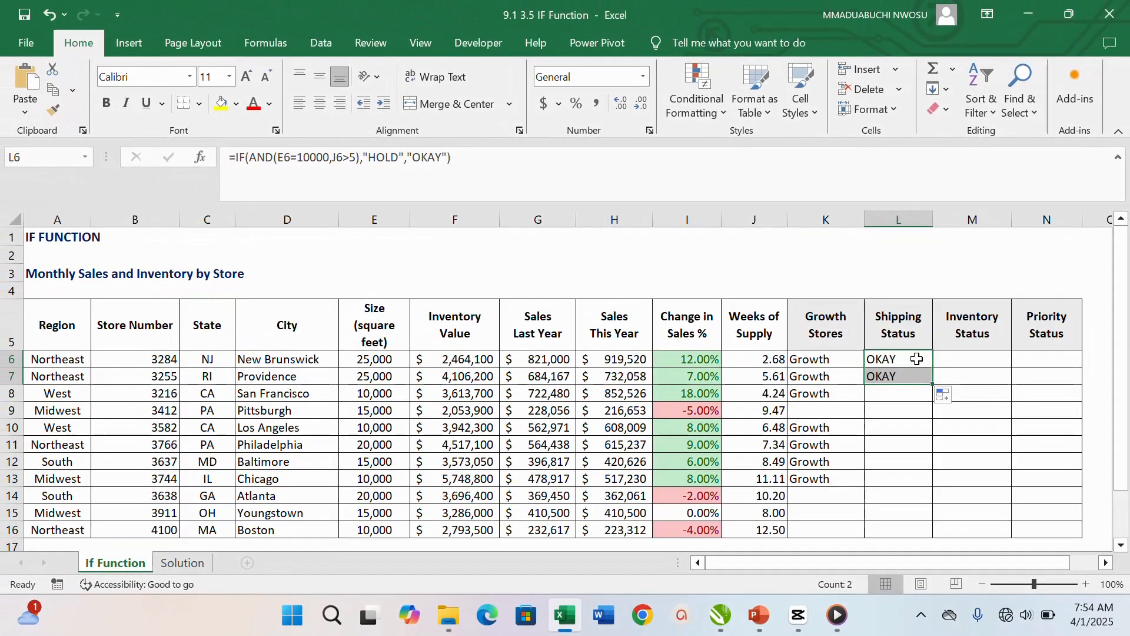
click(951, 448)
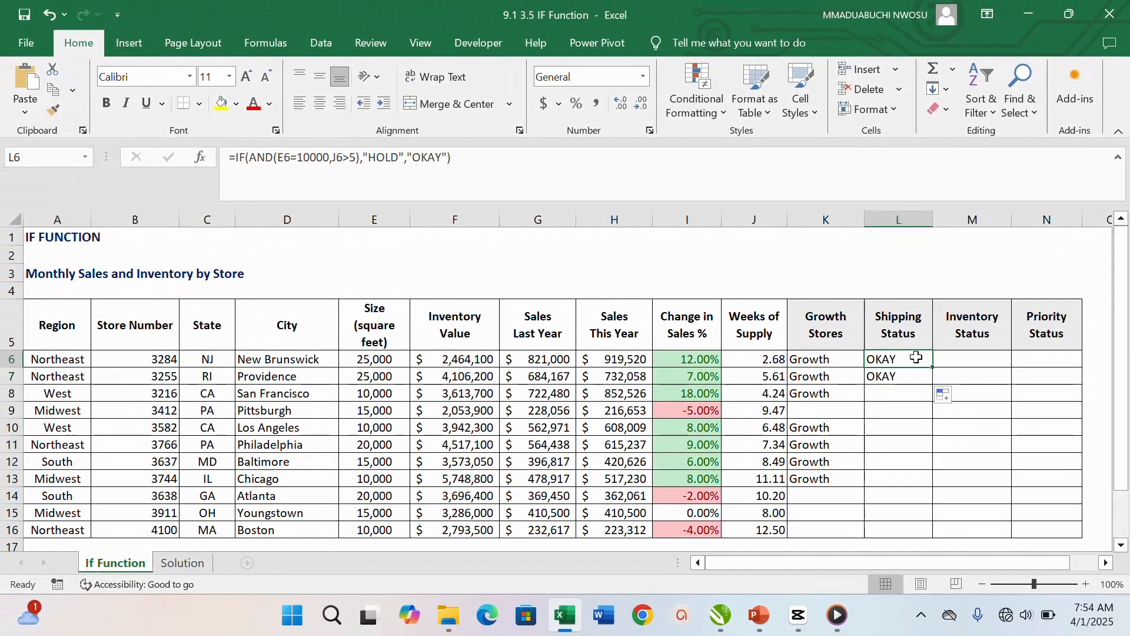
drag(932, 367, 931, 384)
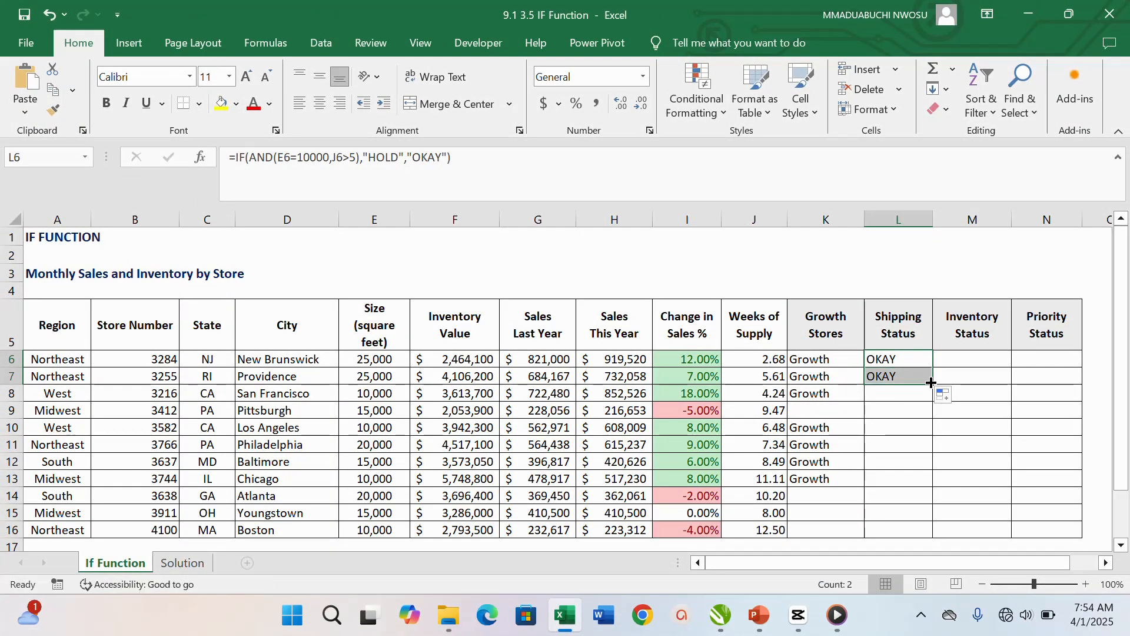
double_click(931, 383)
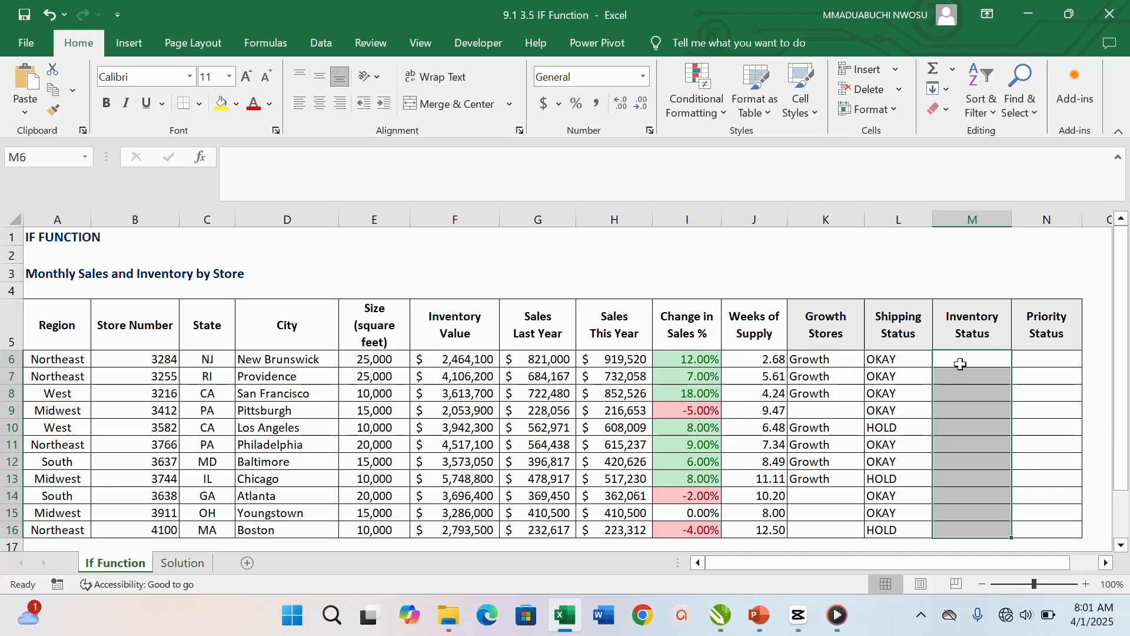
Insert the IF function in Inventory Status cell M6 through the Insert Function dialog.
click(961, 363)
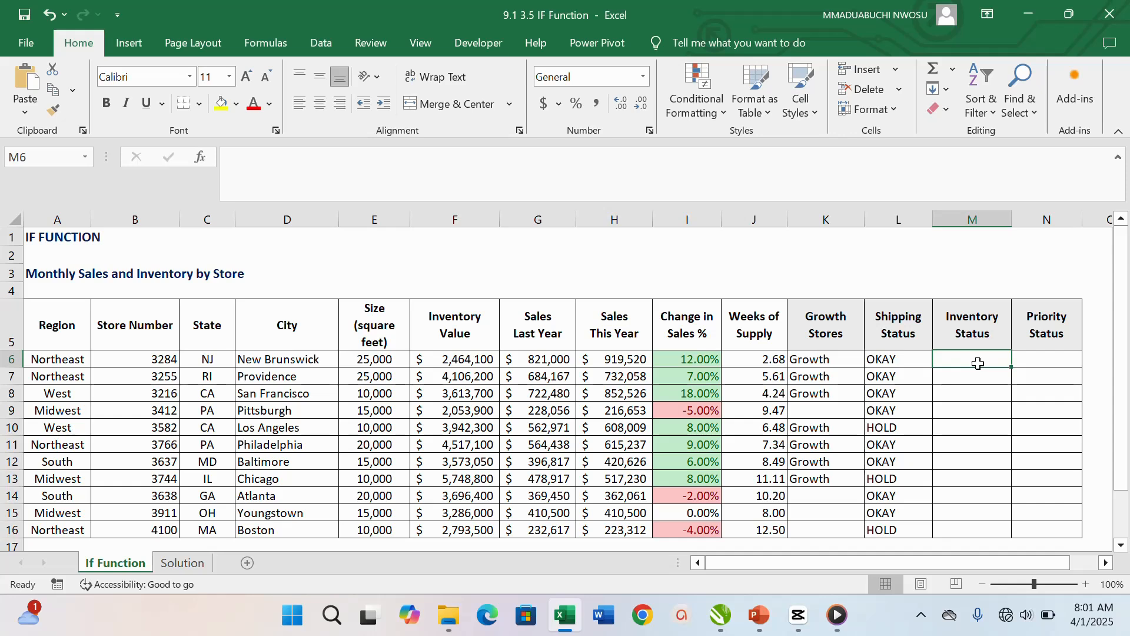
text(=)
click(202, 158)
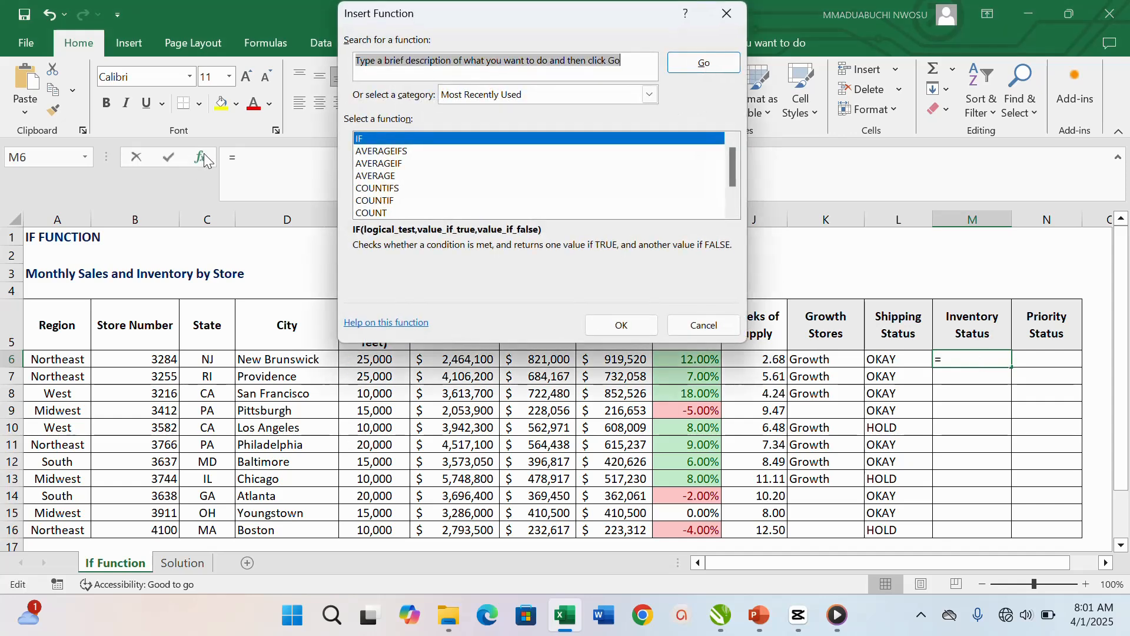
double_click(413, 136)
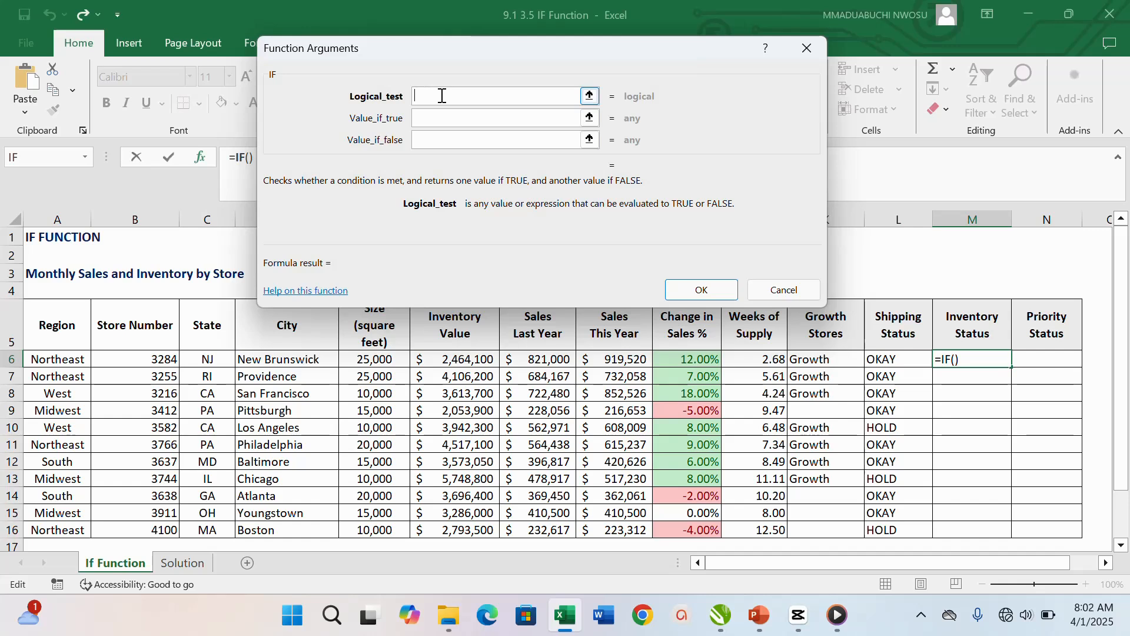
Set the M6 IF function's logical test to J6<4 and its value if true to "LOW".
click(768, 362)
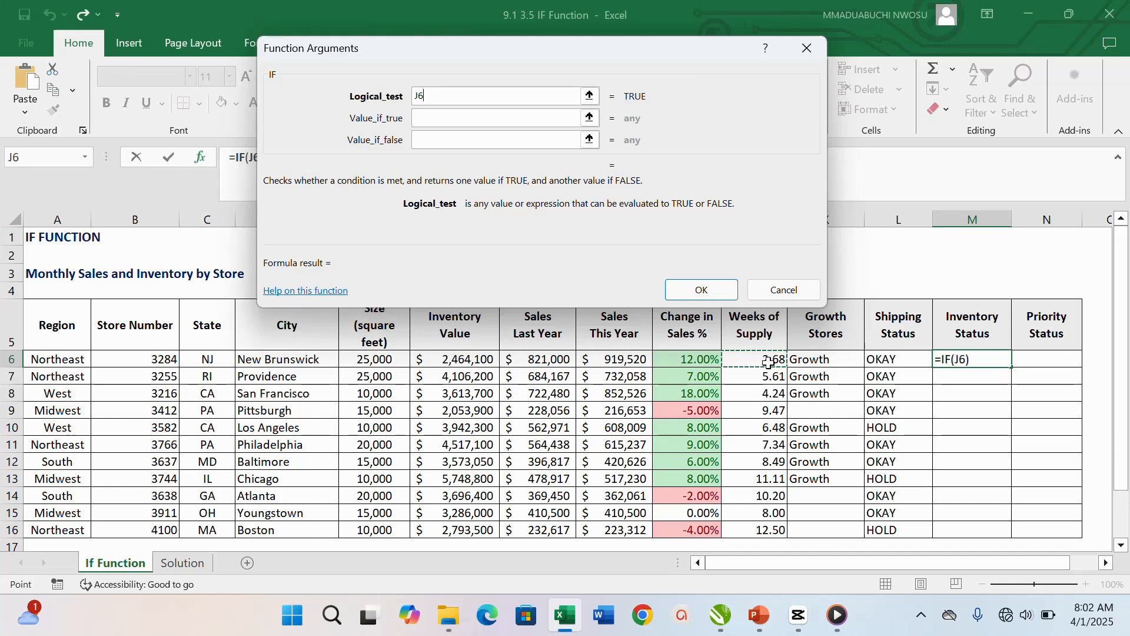
text(<4)
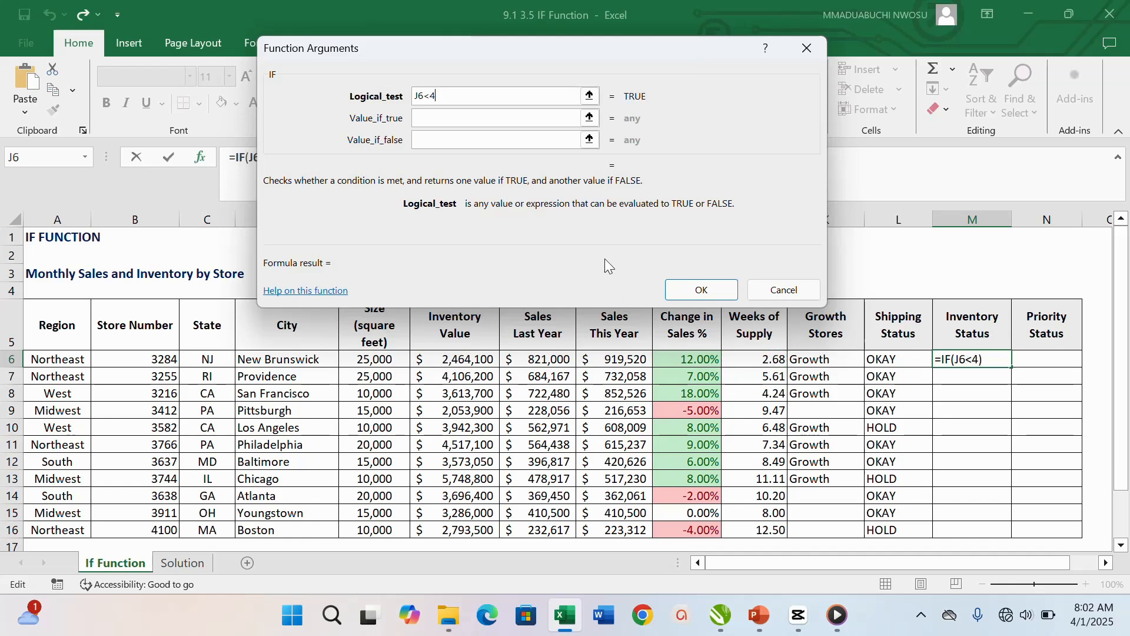
click(482, 118)
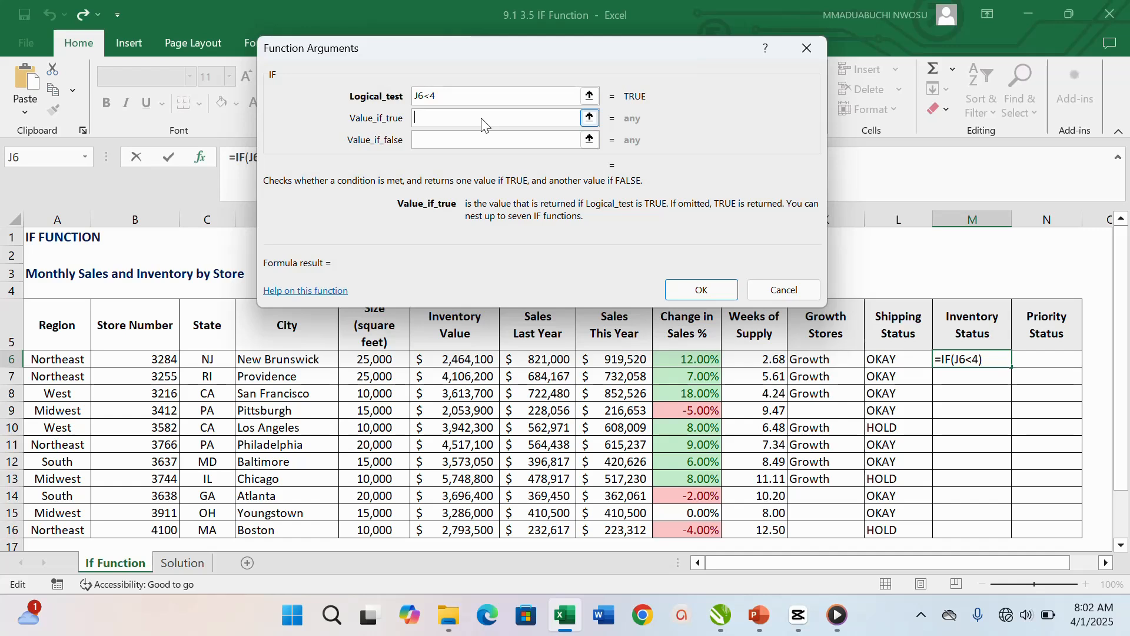
text("LOW")
Set the value if false to the nested IF(J6>8,"HIGH","NORMAL") and confirm the M6 function.
click(460, 141)
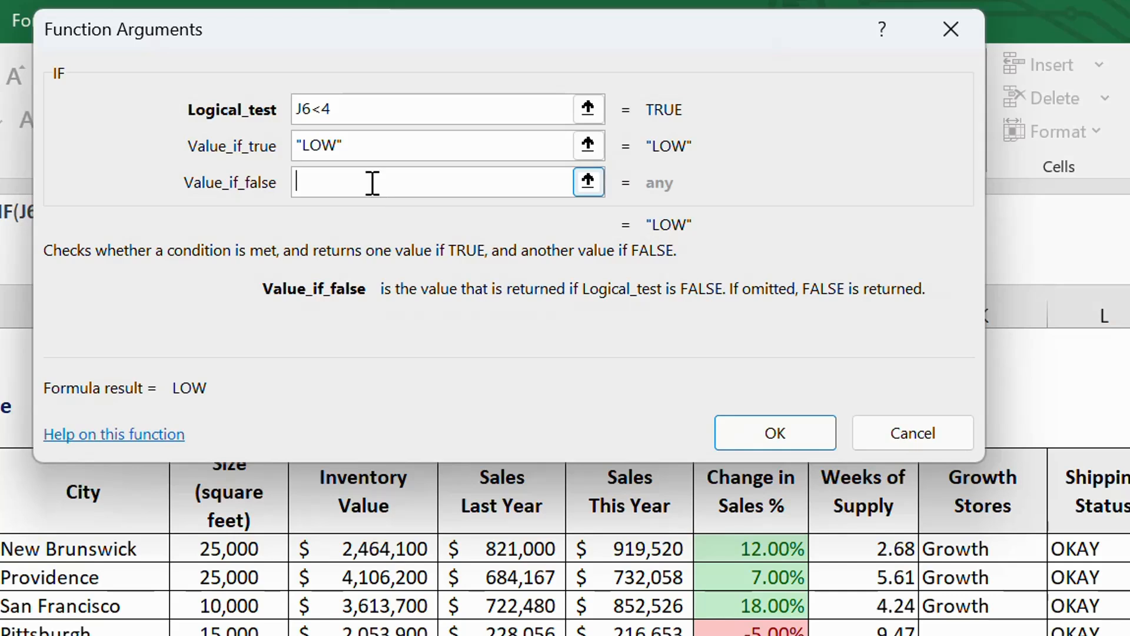
text(IF()
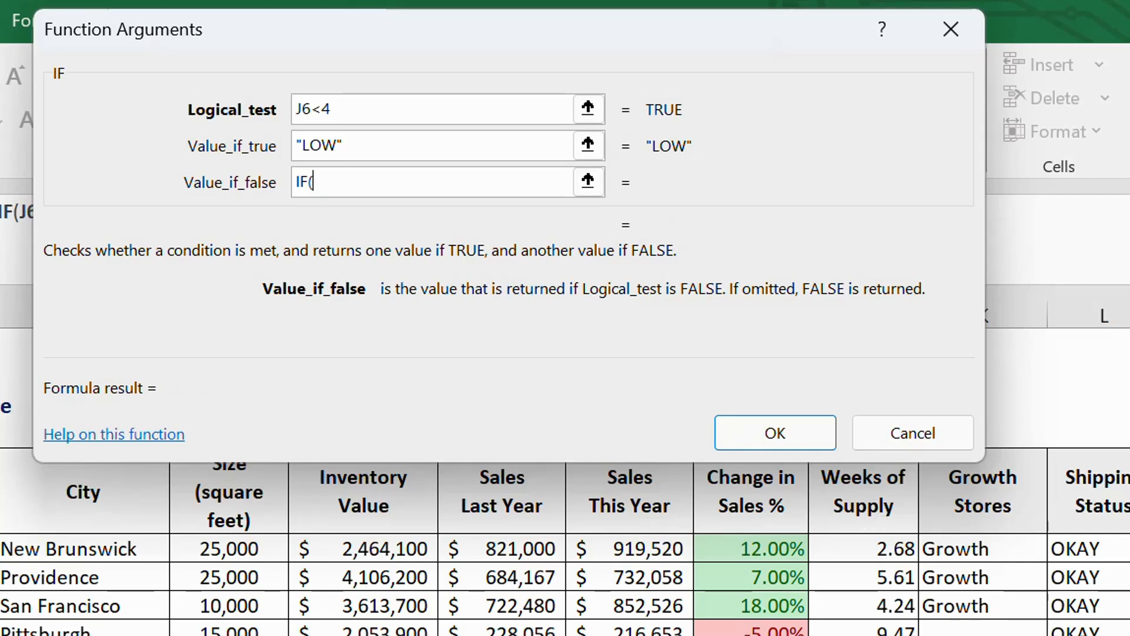
click(881, 555)
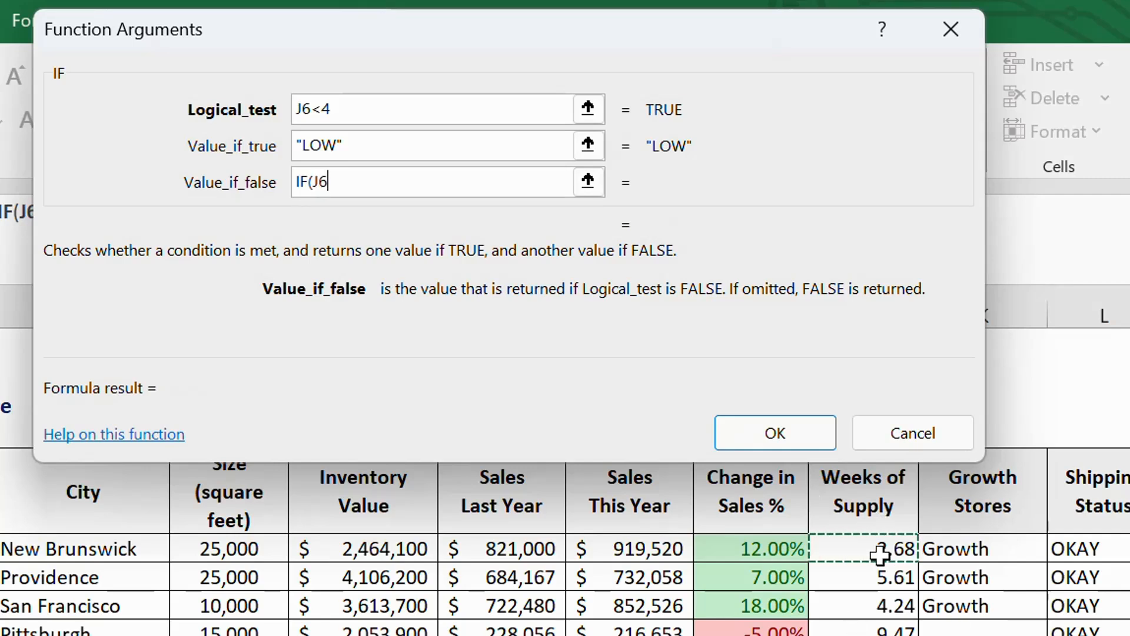
text(>)
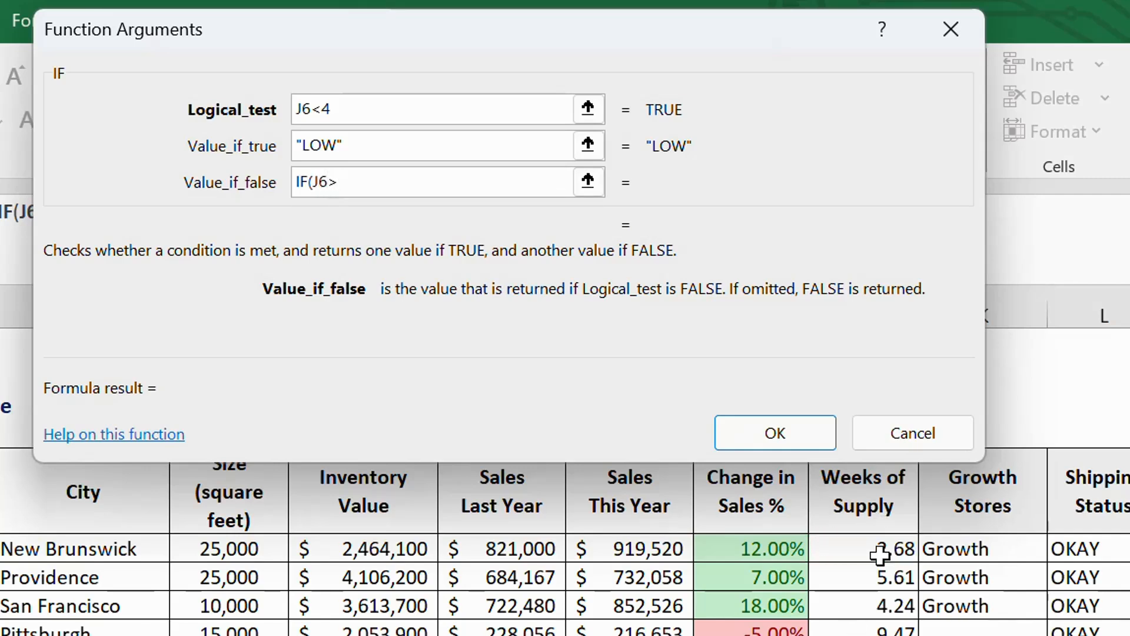
text(8,")
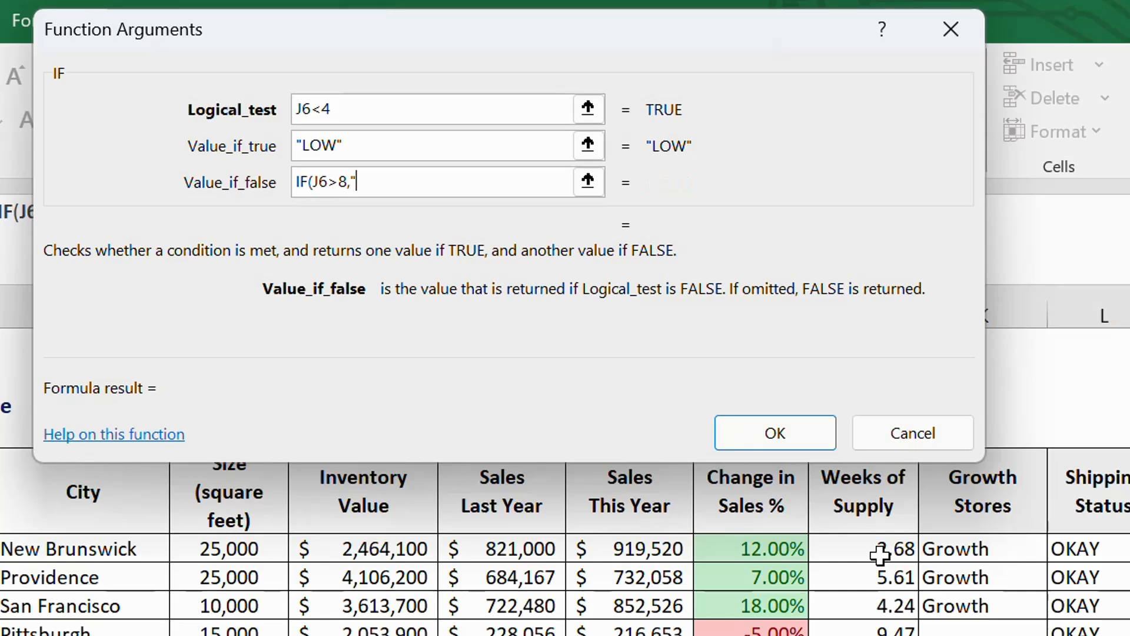
text(HIGH",)
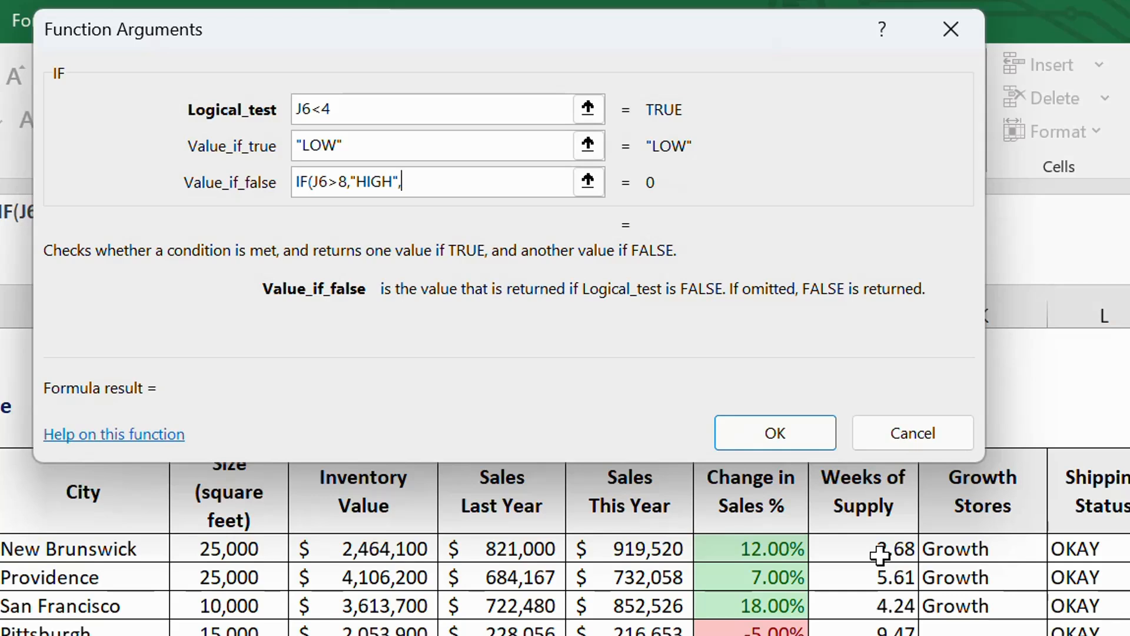
text("NORMAL"))
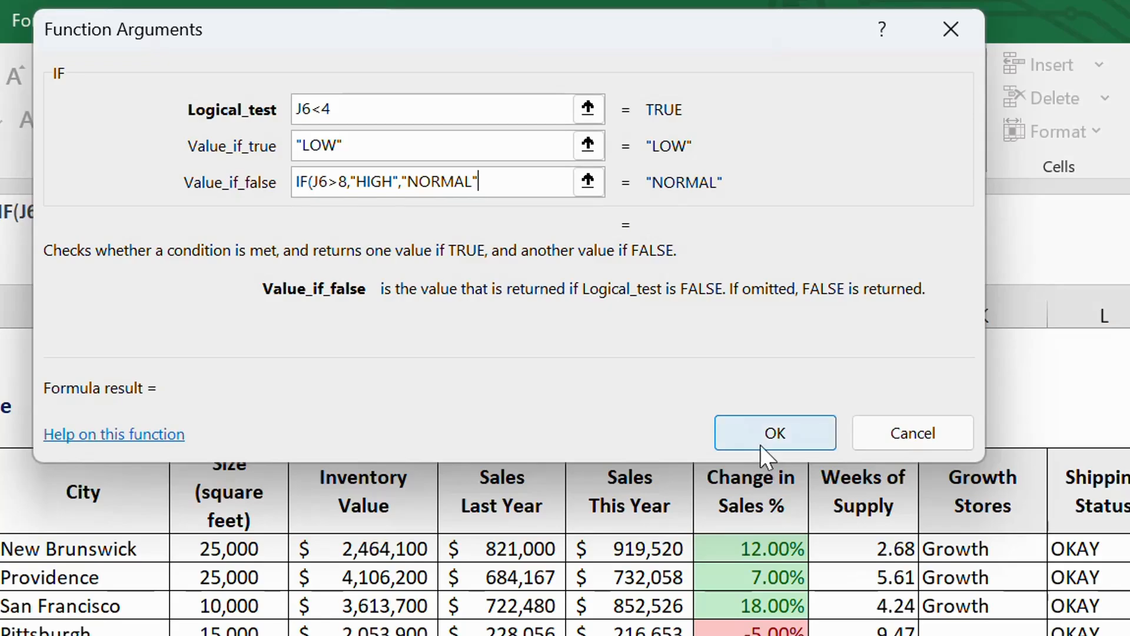
click(761, 444)
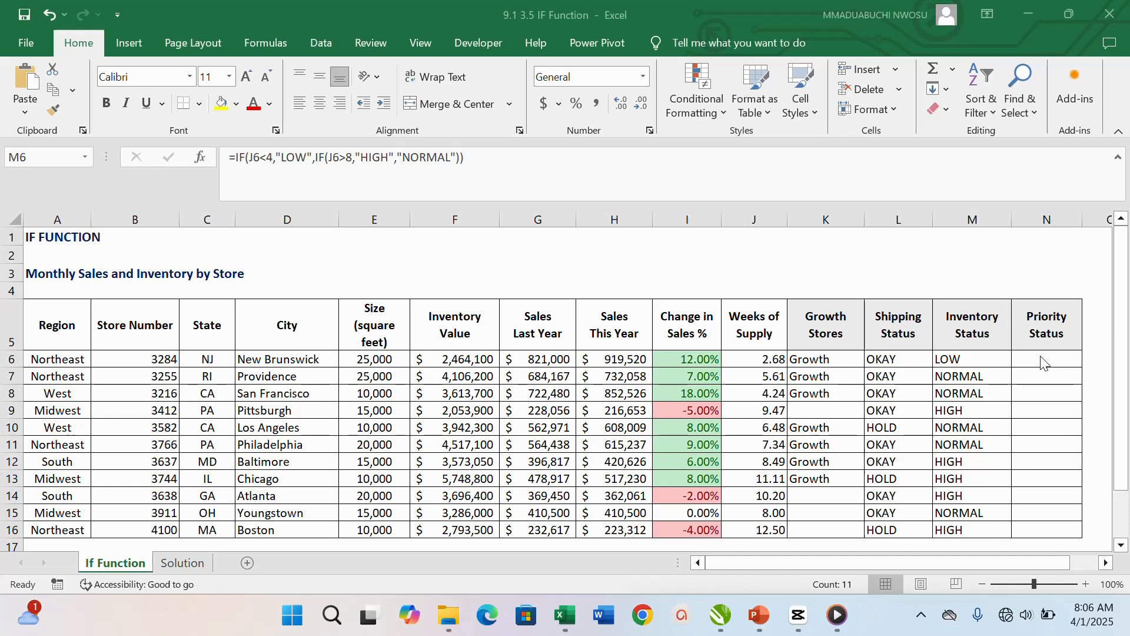
click(1044, 362)
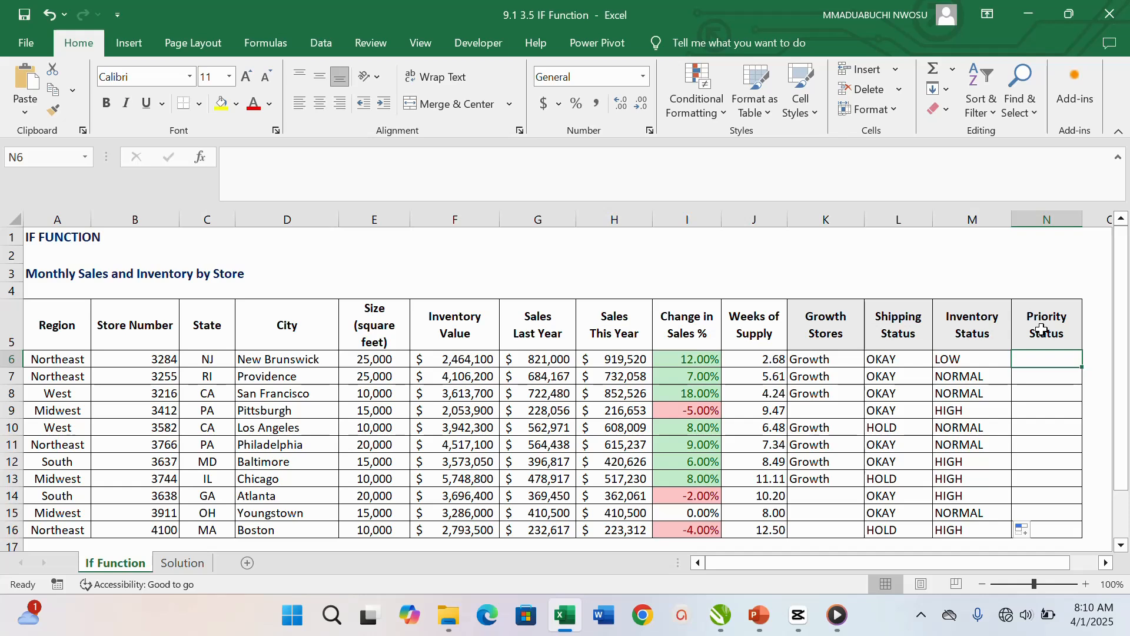
click(201, 157)
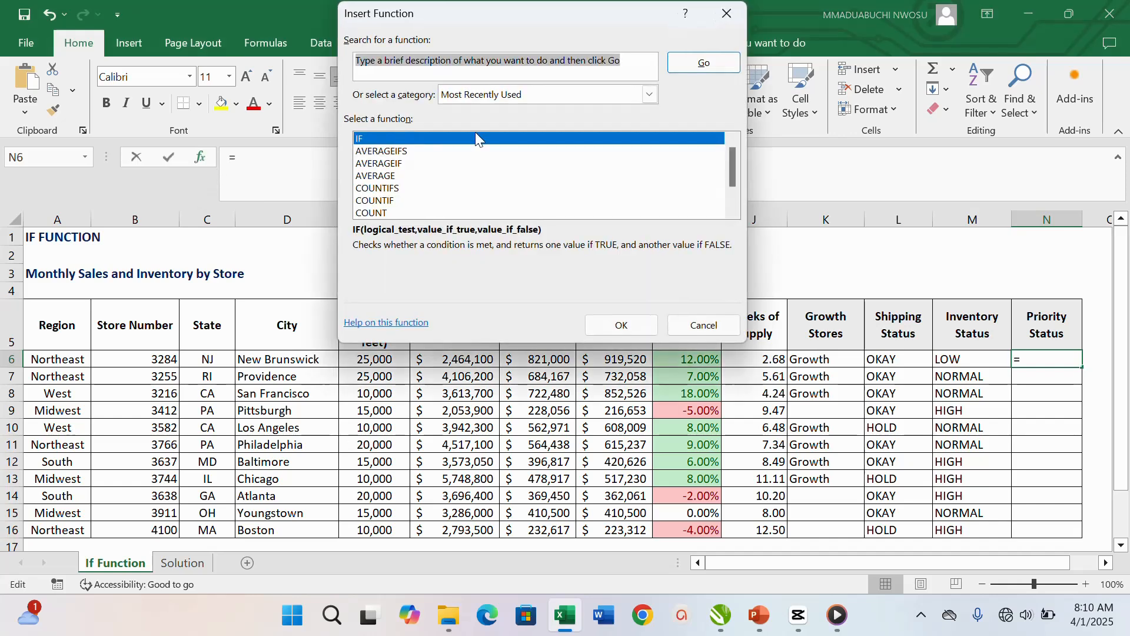
double_click(438, 137)
text(OR)
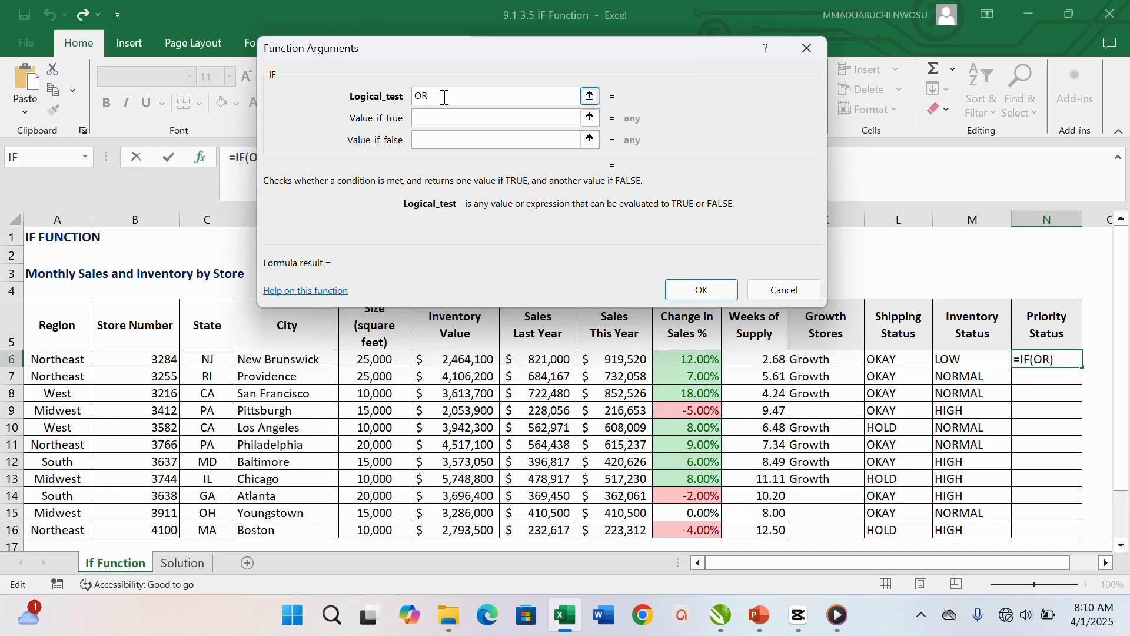
text(()
key(Escape)
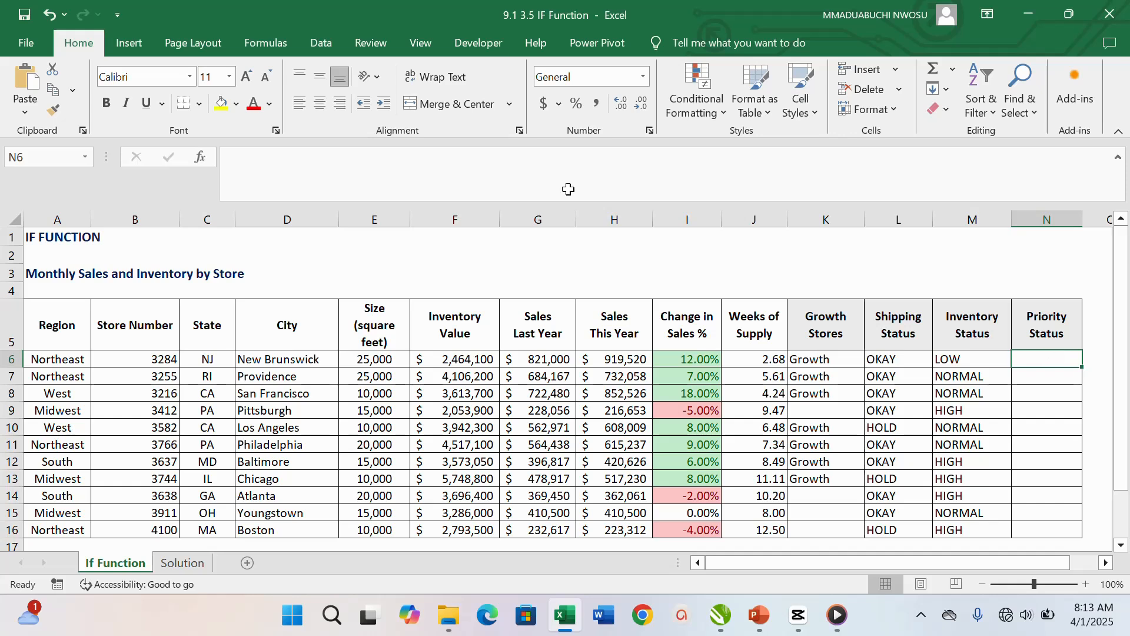
Insert the IF function in Priority Status cell N6 with the logical test OR(I6>7%,I6<2%).
click(199, 157)
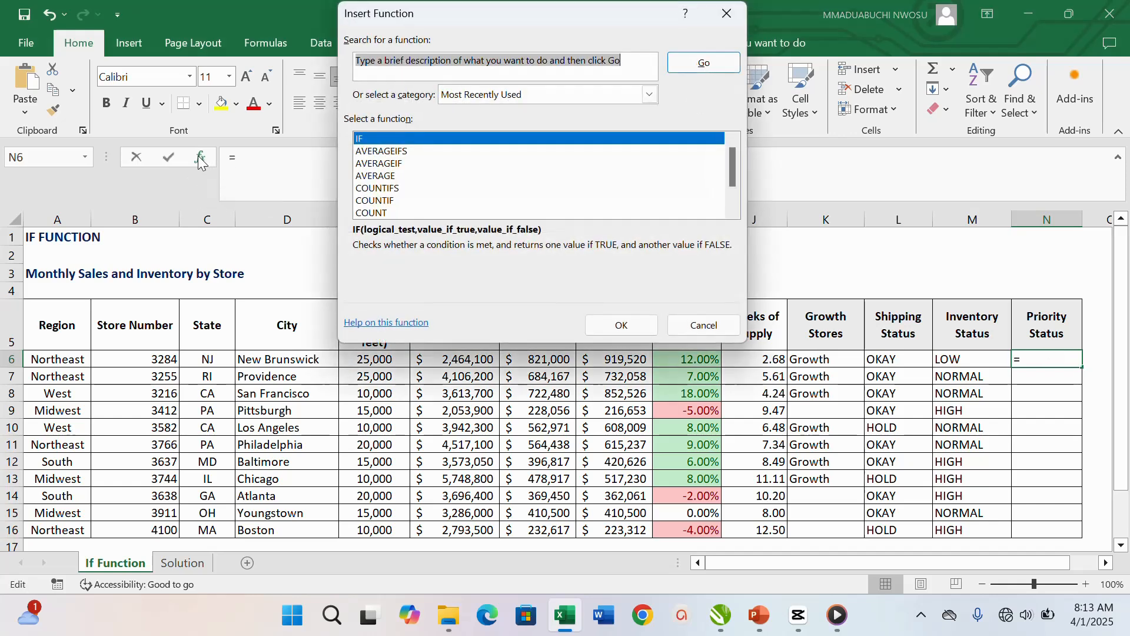
double_click(402, 140)
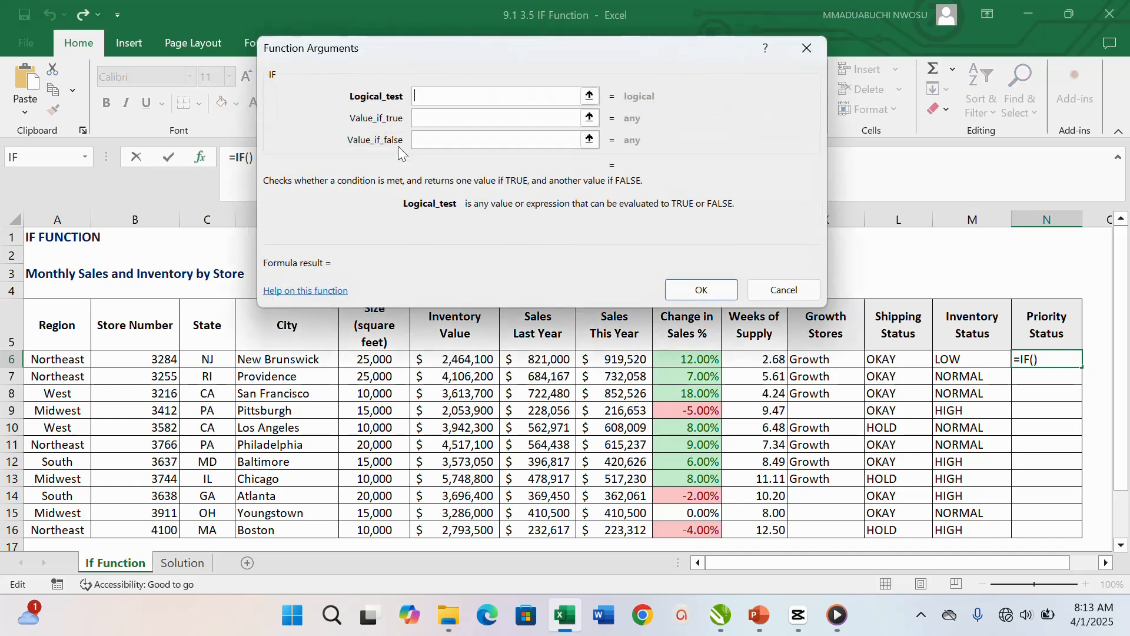
text(OR)
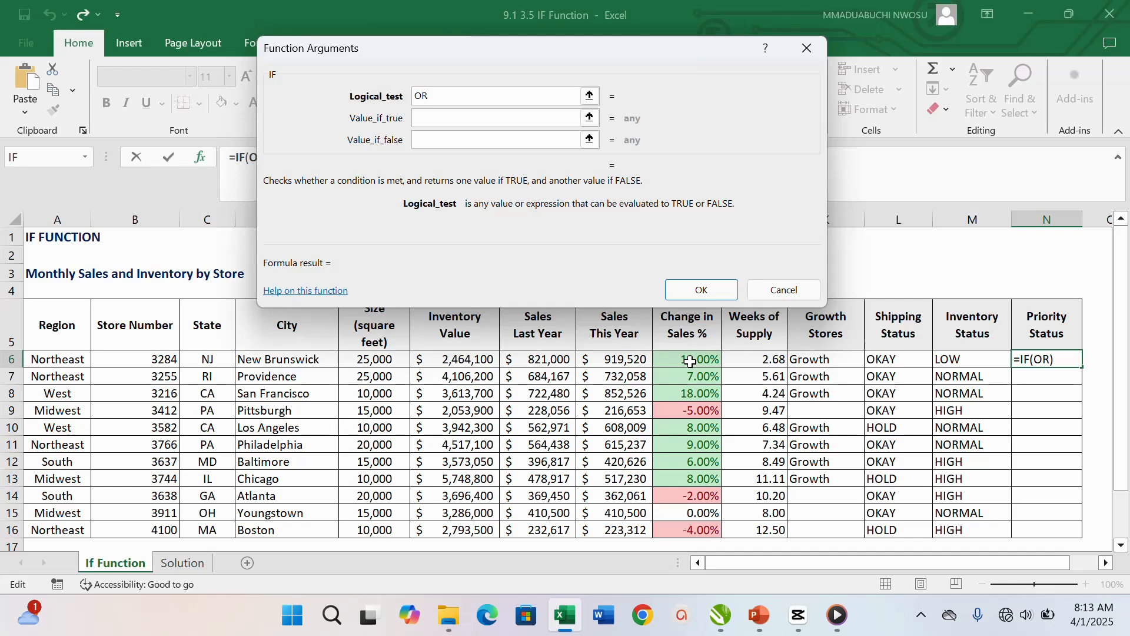
text(()
click(695, 361)
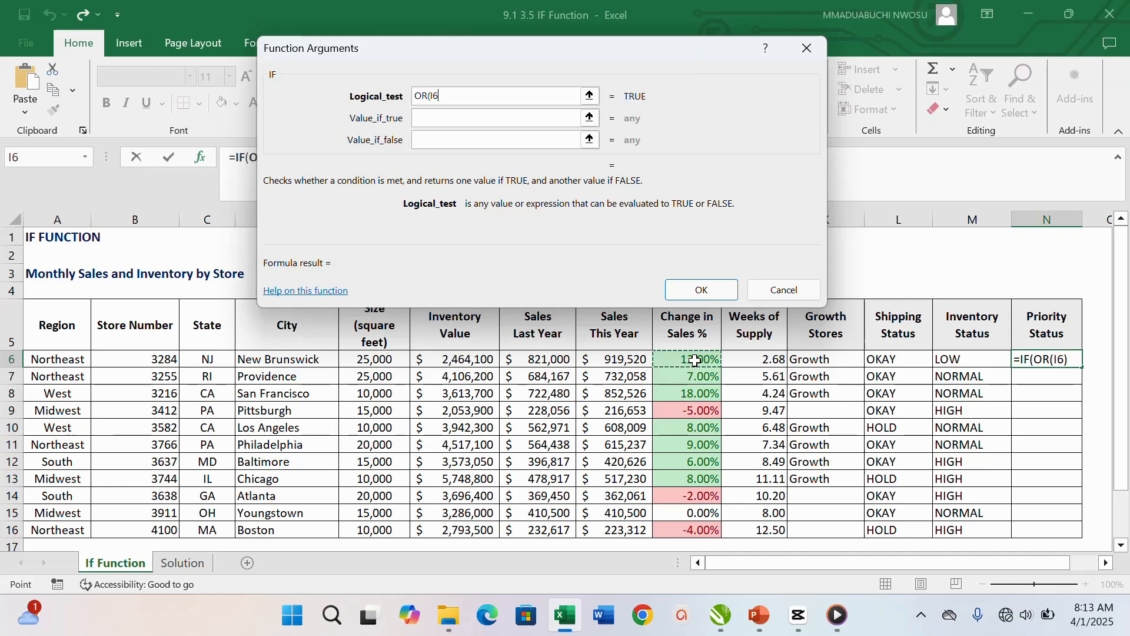
text(>)
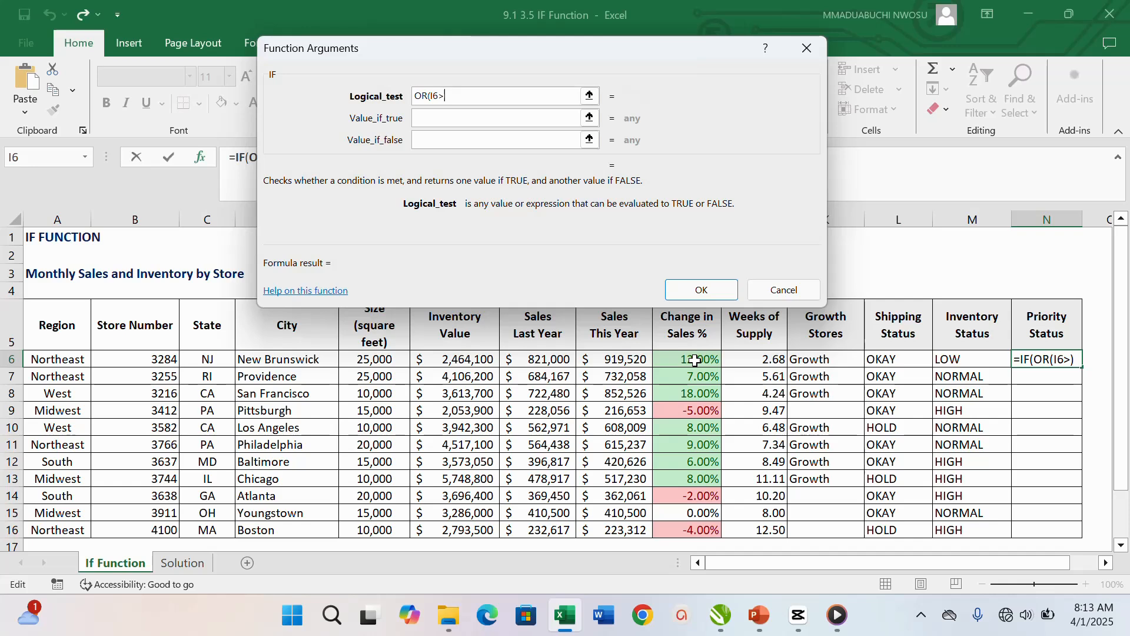
text(7%,)
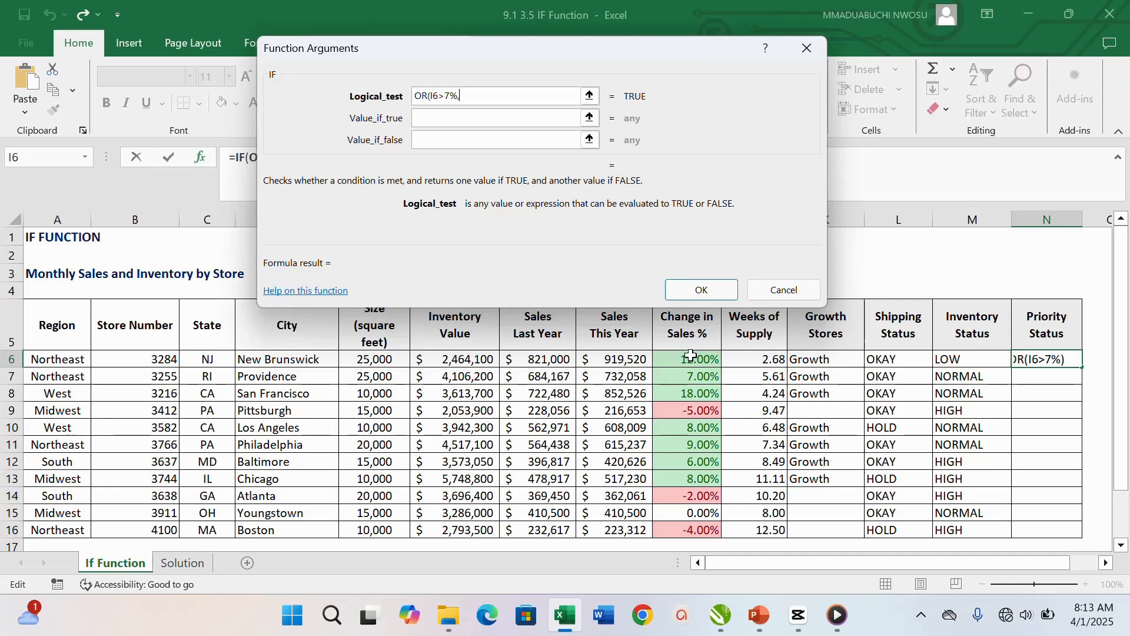
click(691, 356)
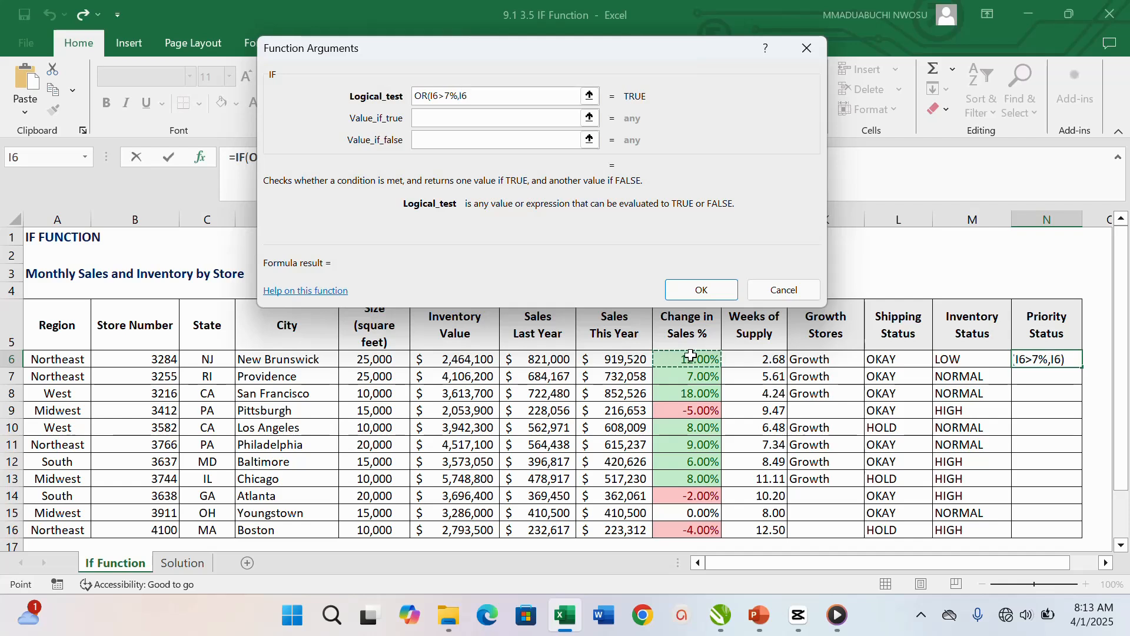
text(<)
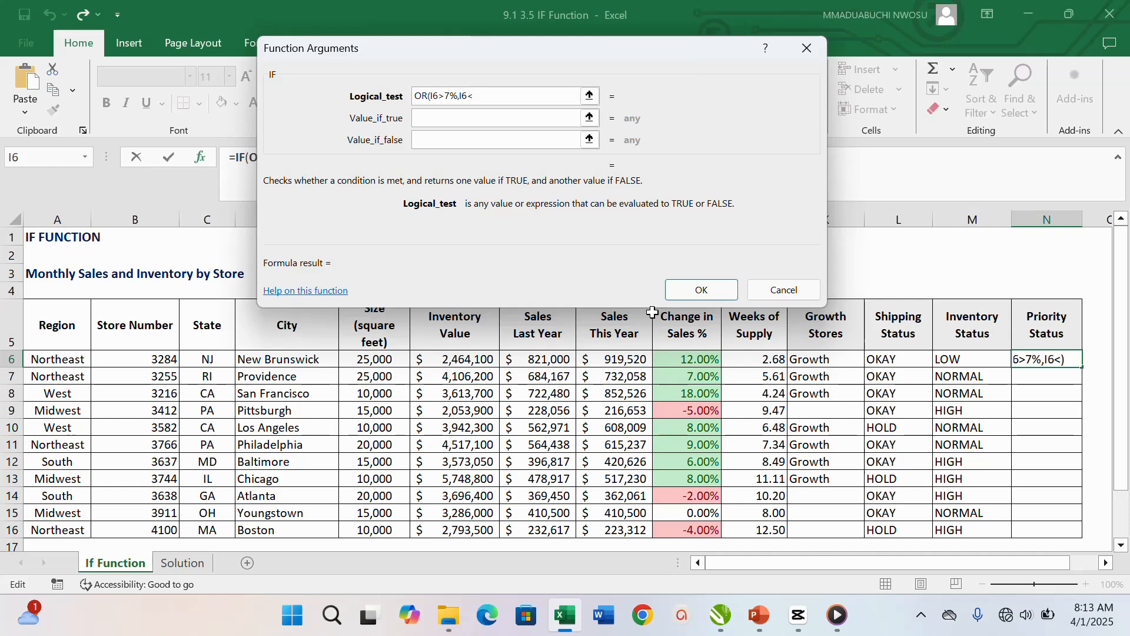
text(2%))
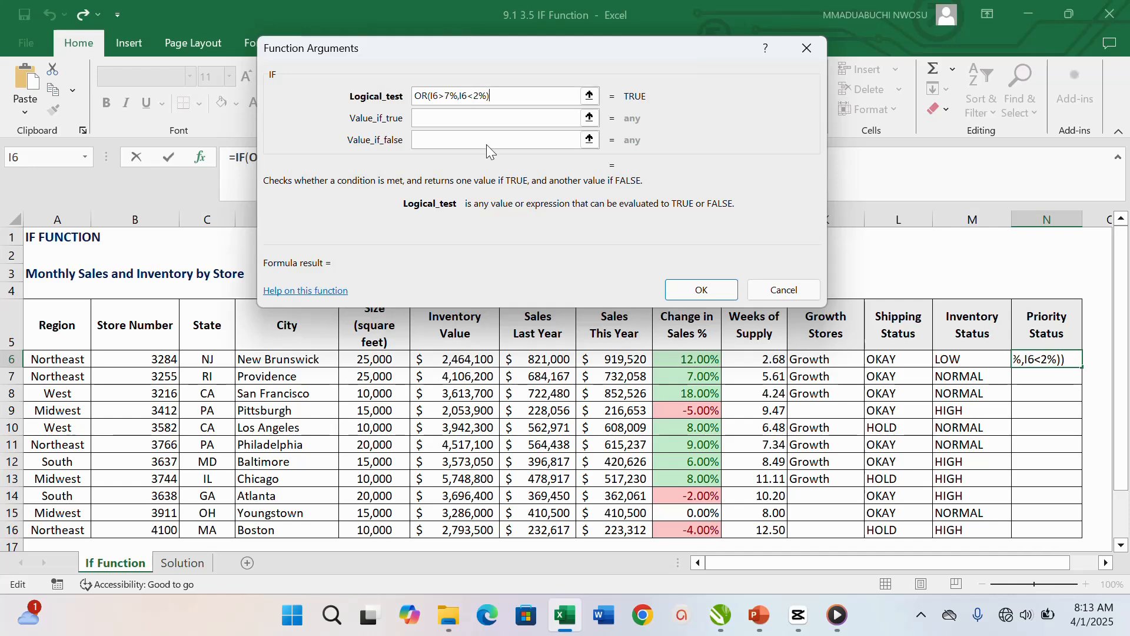
Complete the N6 function with "PRIORITY" if true and an empty string "" if false, and copy it down through N16.
click(488, 120)
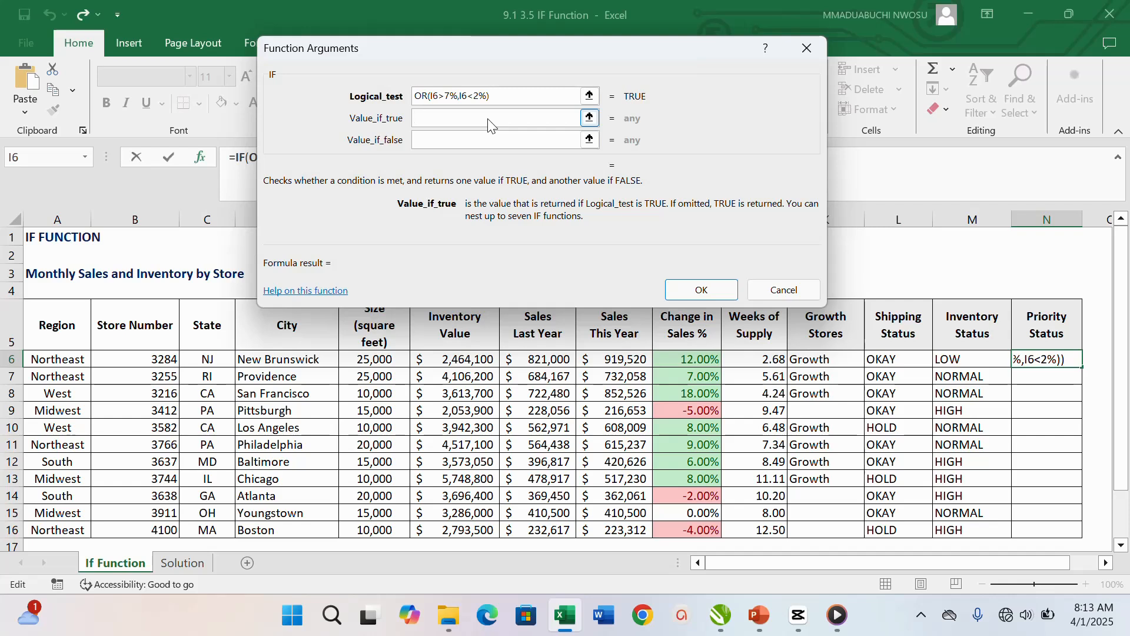
text(PRIORITY)
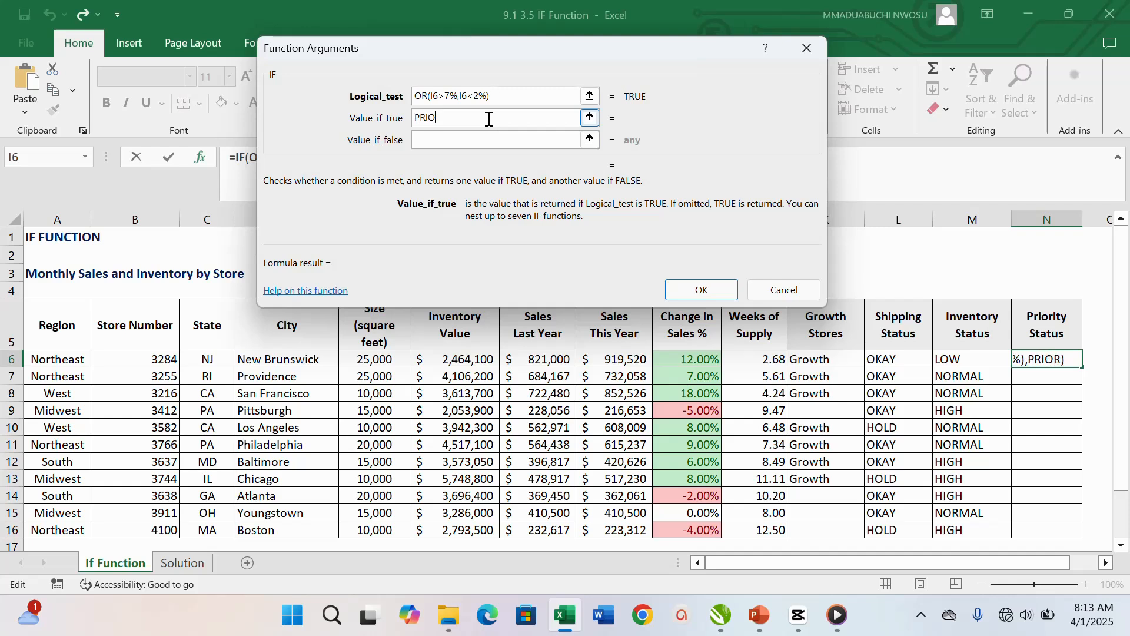
click(469, 142)
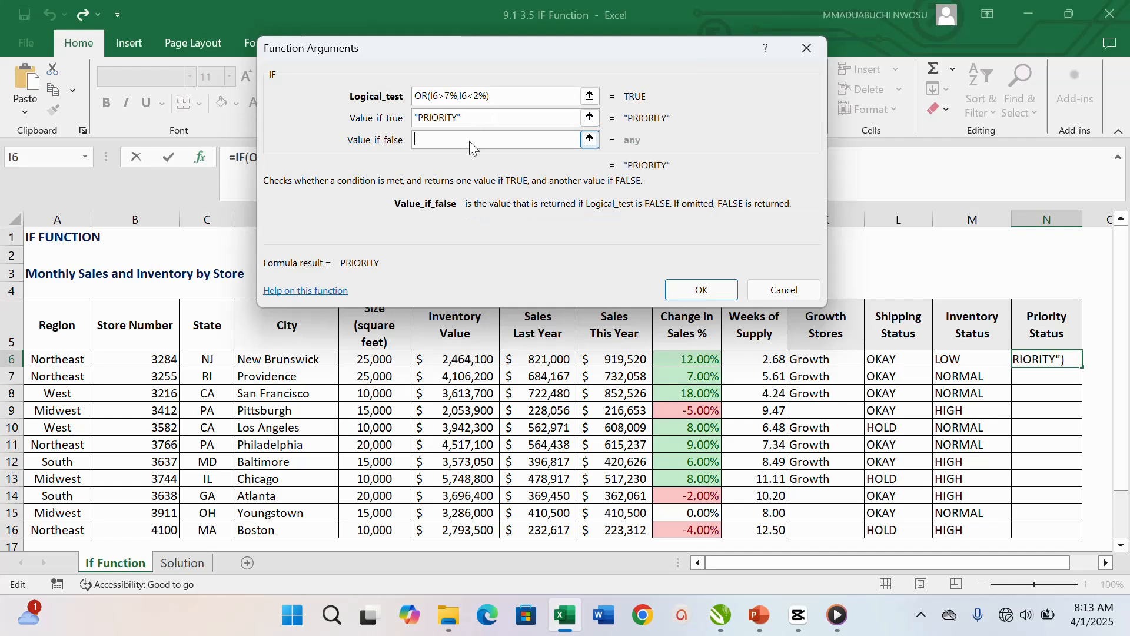
text("")
click(710, 290)
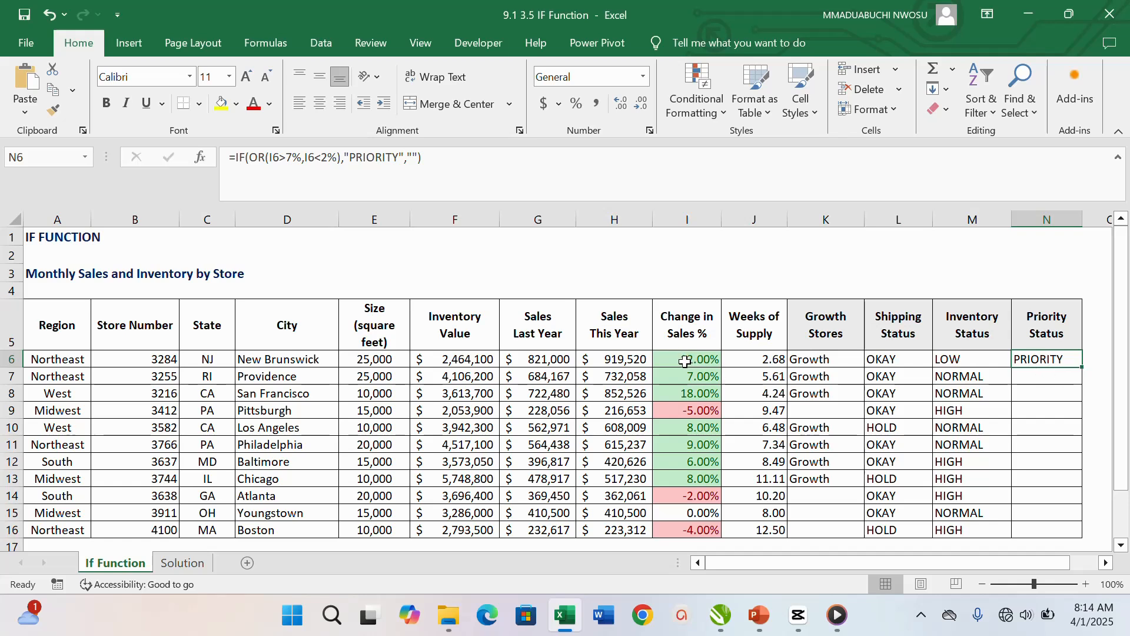
double_click(1081, 366)
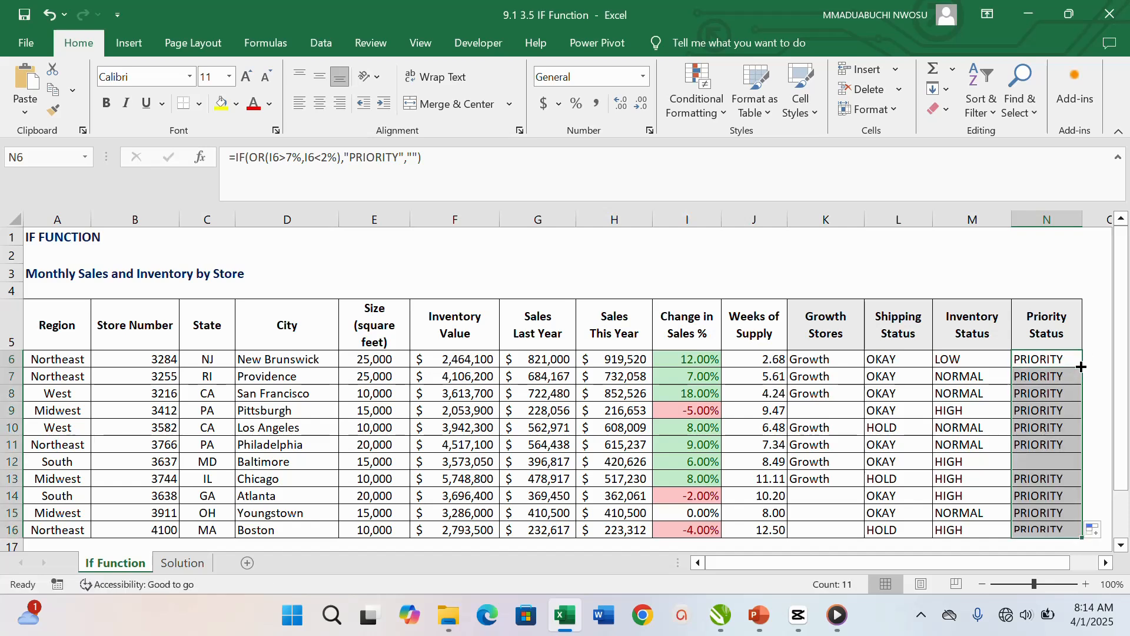